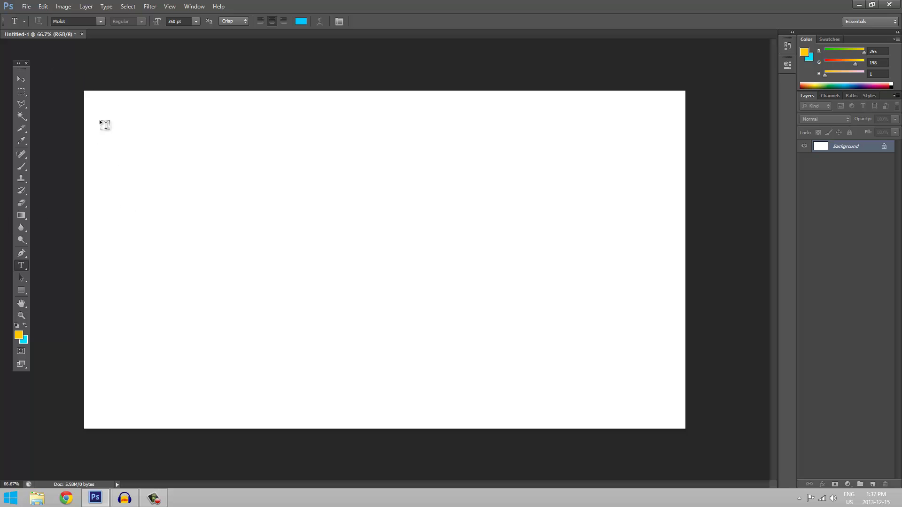
- Open the Type tool flyout listing the Horizontal/Vertical Type and Type Mask tools
click(24, 266)
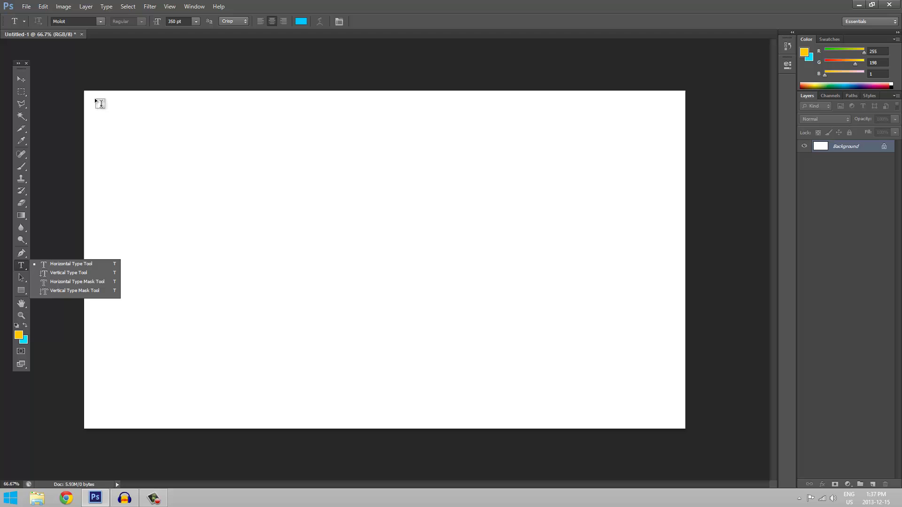
- Type cyan 'MCR' in a text box across the canvas in Molot 350 pt, and commit it
drag(91, 101, 685, 428)
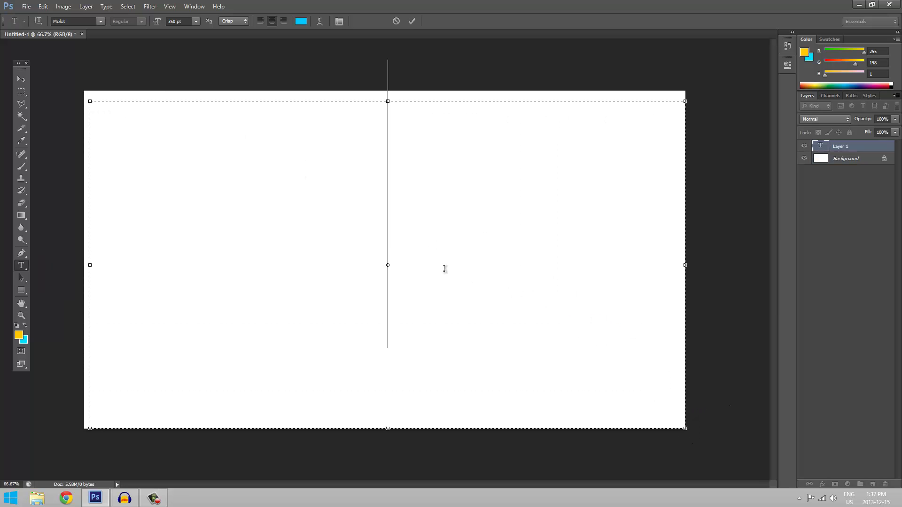
text(MCR)
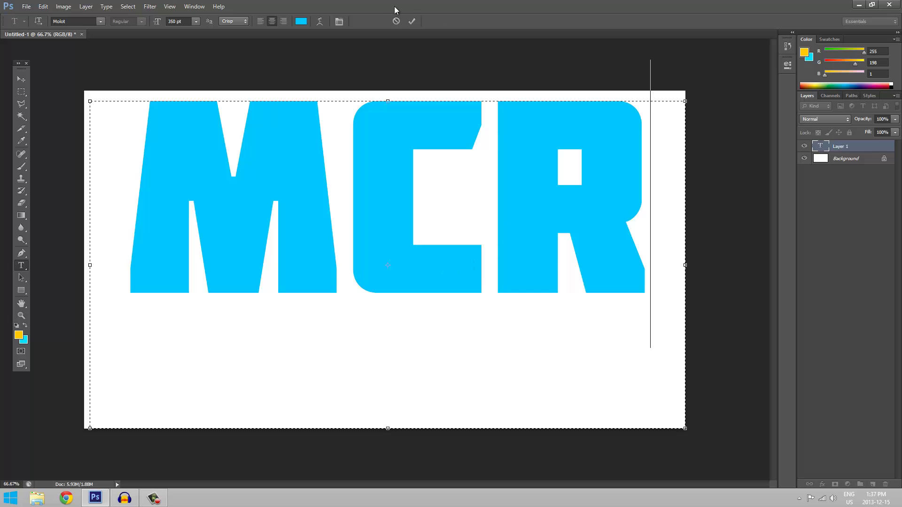
click(102, 21)
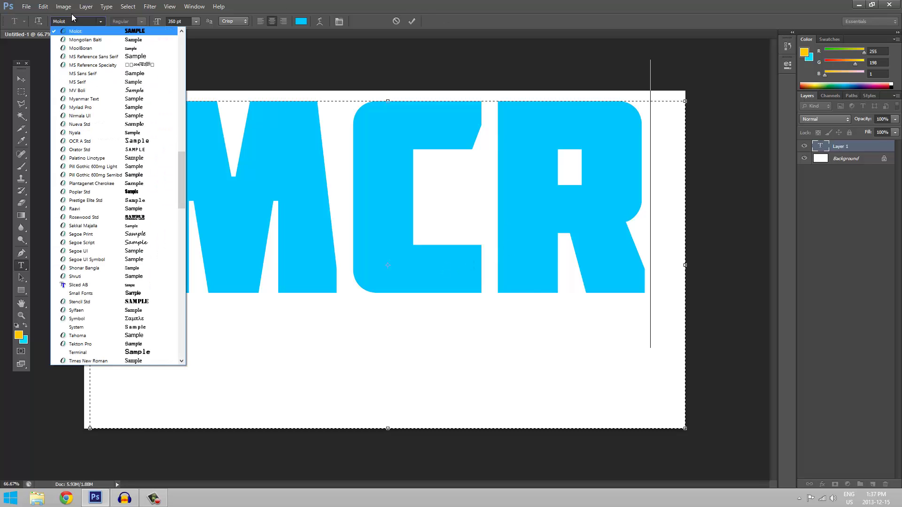
click(101, 22)
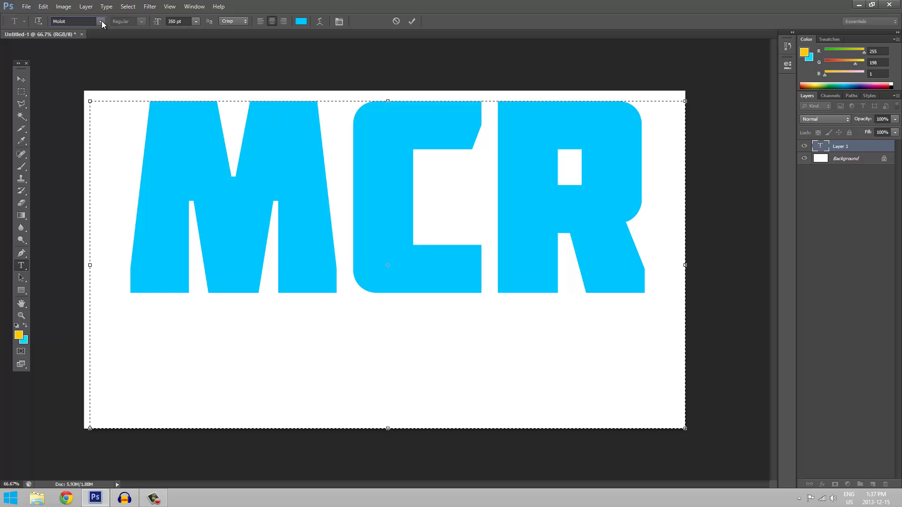
click(412, 21)
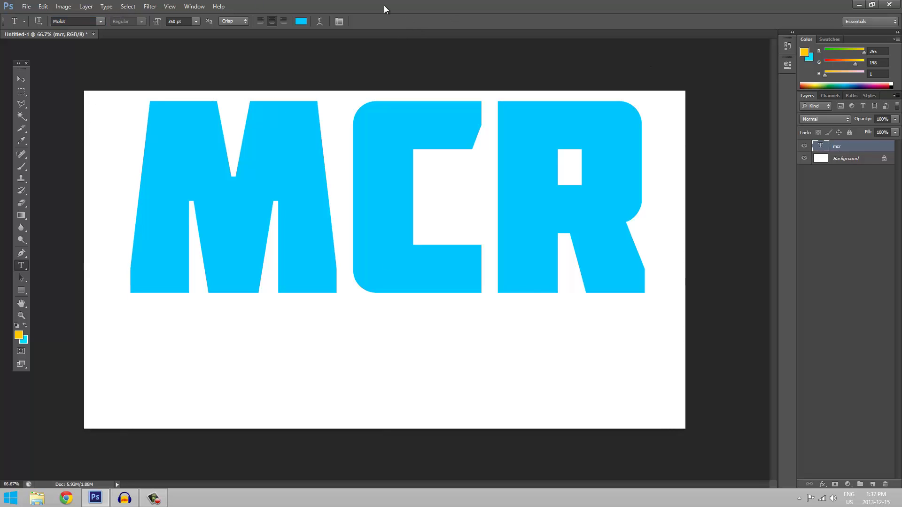
- Move the MCR text layer about 1.65 cm lower on the canvas
click(21, 78)
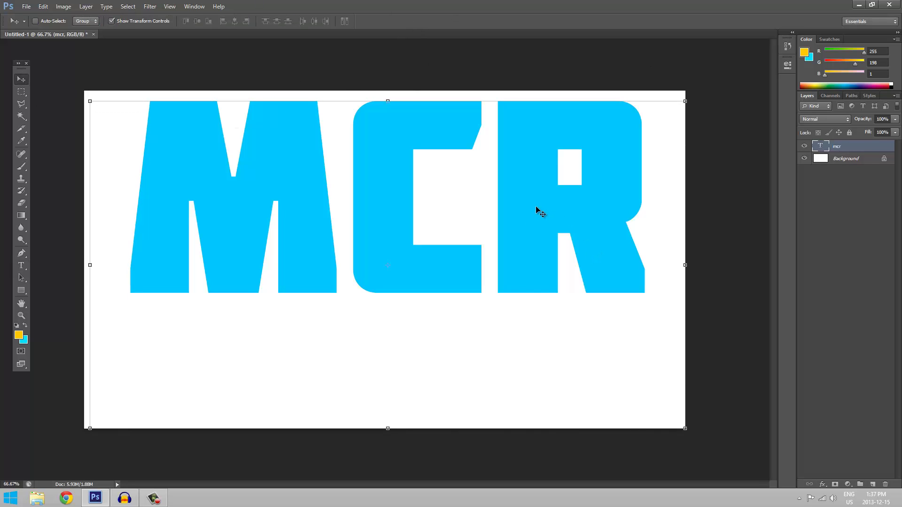
drag(536, 209, 537, 246)
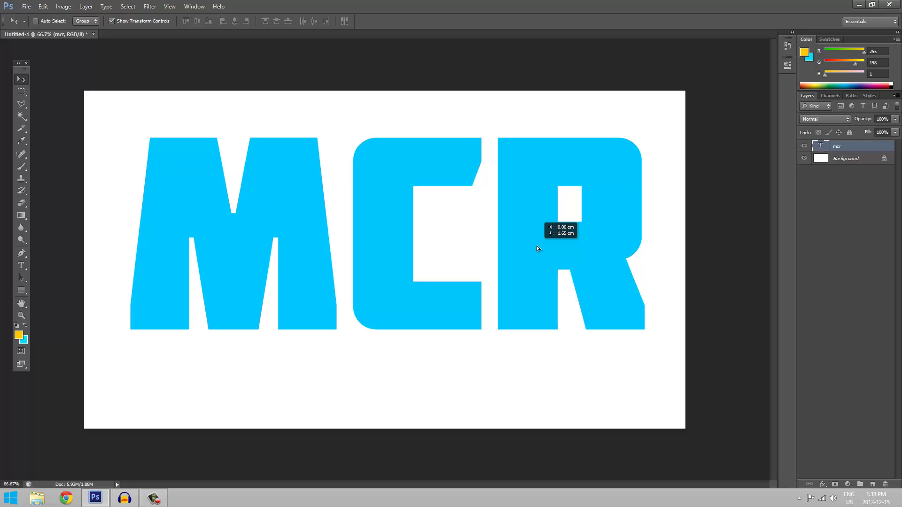
drag(537, 247, 537, 246)
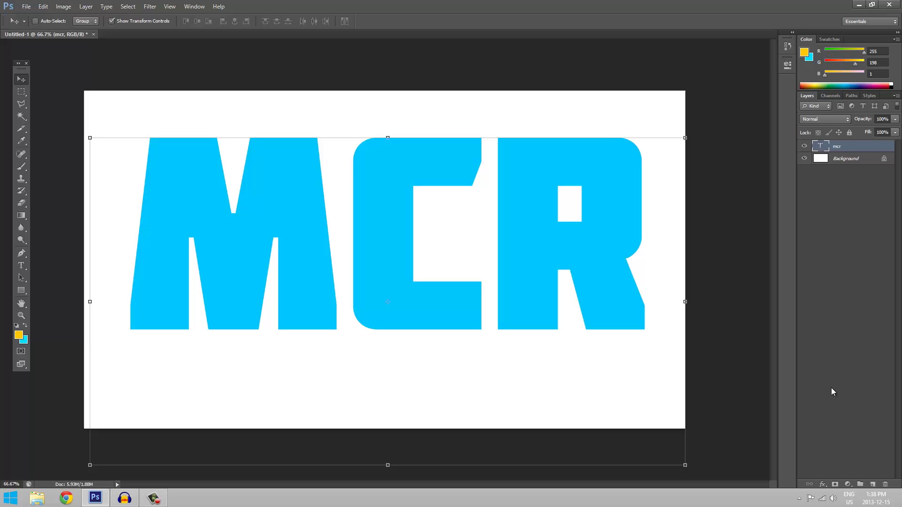
- Add a 5 px Inner Bevel & Emboss with Contour, anti-aliasing both contour and gloss contour
click(824, 486)
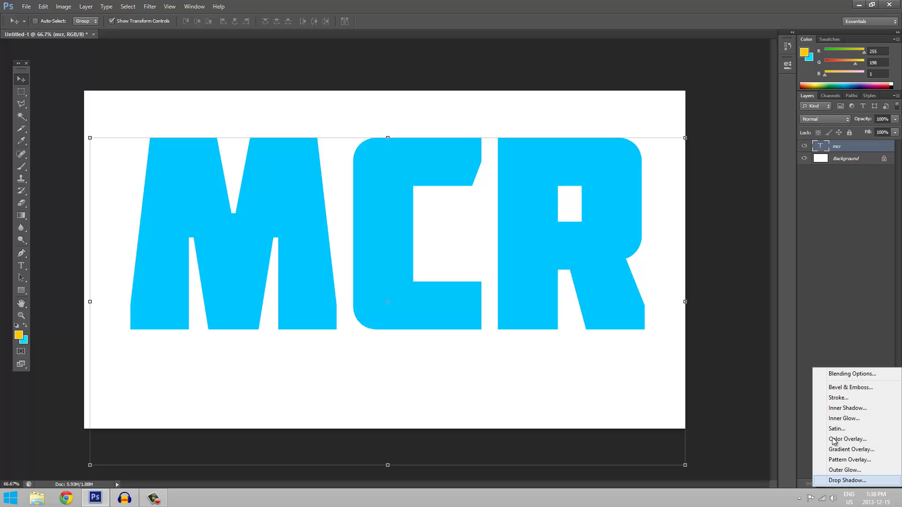
click(844, 374)
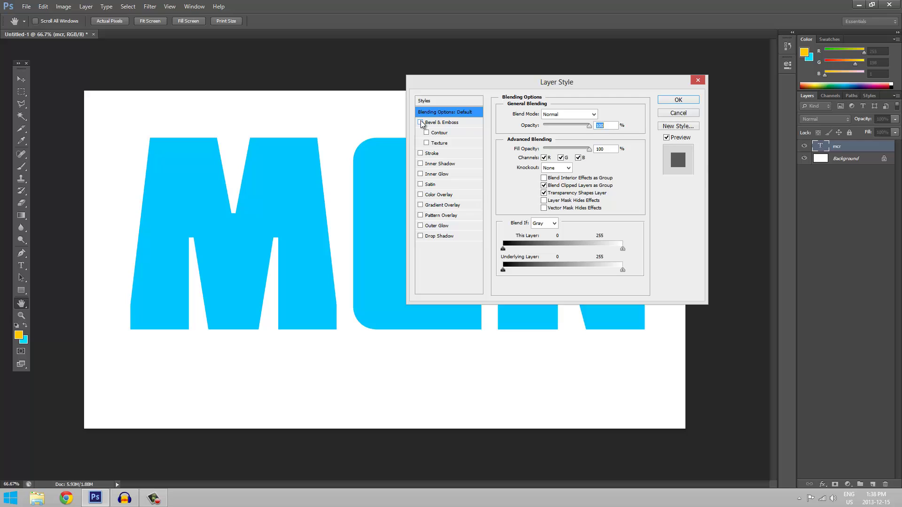
click(420, 122)
click(431, 133)
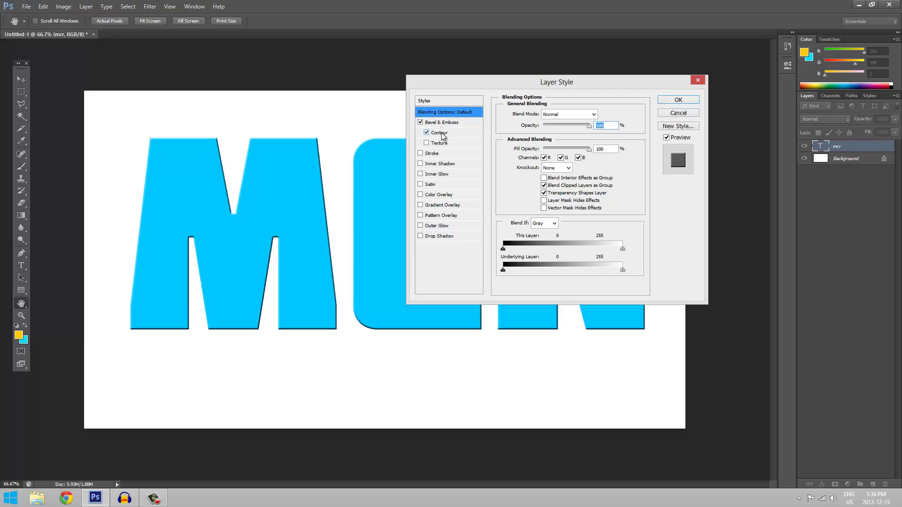
click(447, 136)
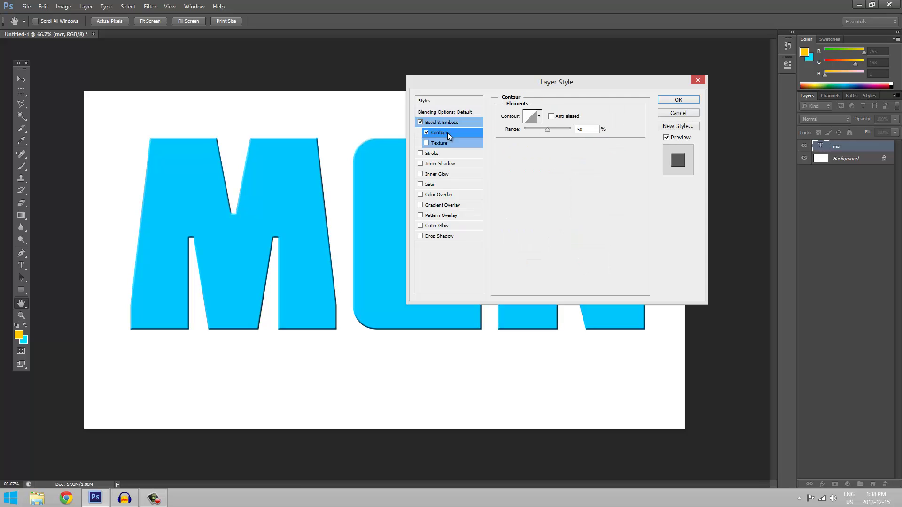
click(550, 116)
click(443, 131)
click(442, 123)
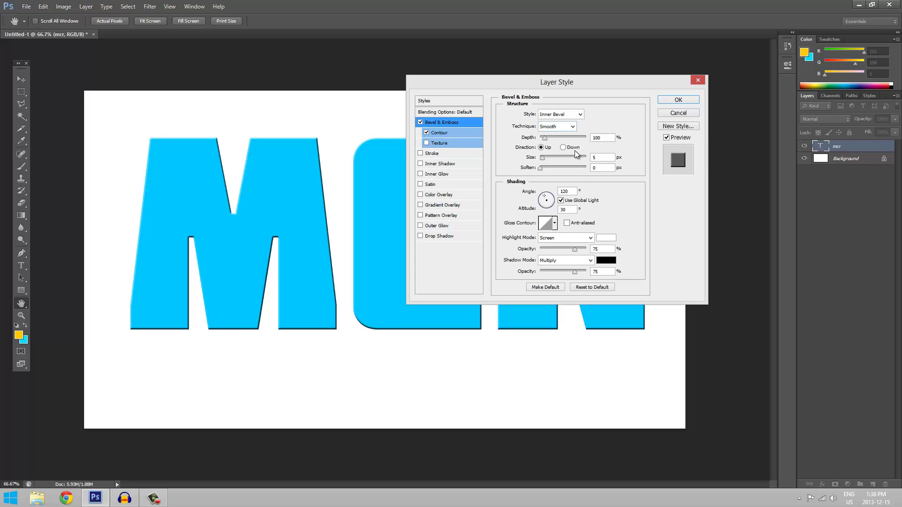
click(567, 223)
- Try a thicker white Stroke and a Satin effect on the letters, then remove both
click(432, 153)
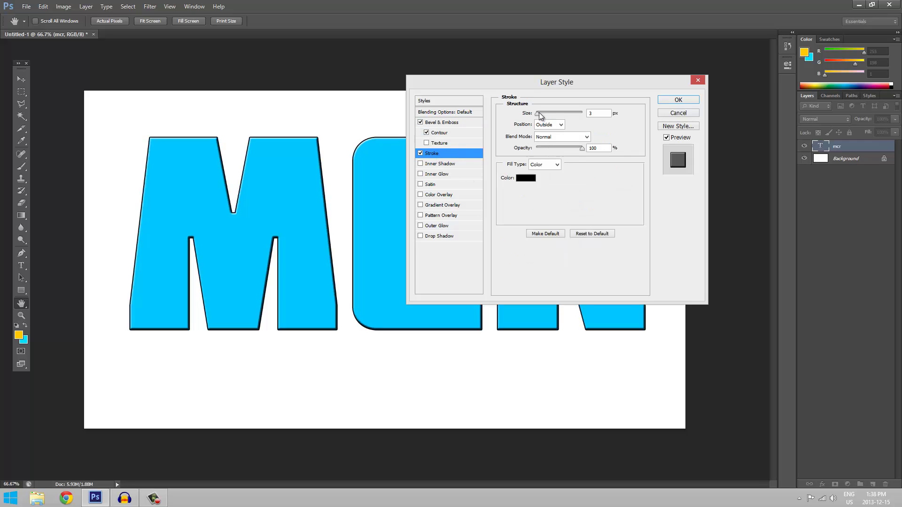
drag(540, 115, 540, 124)
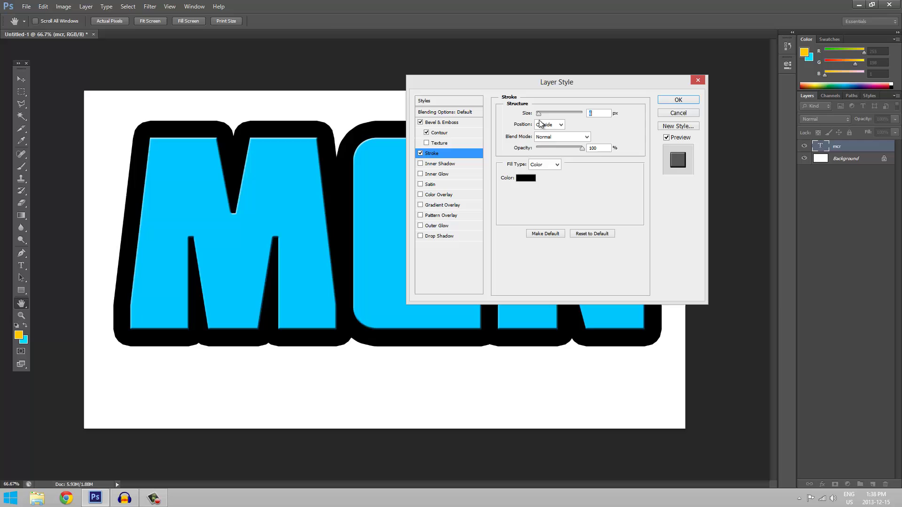
scroll(541, 125, down, 3)
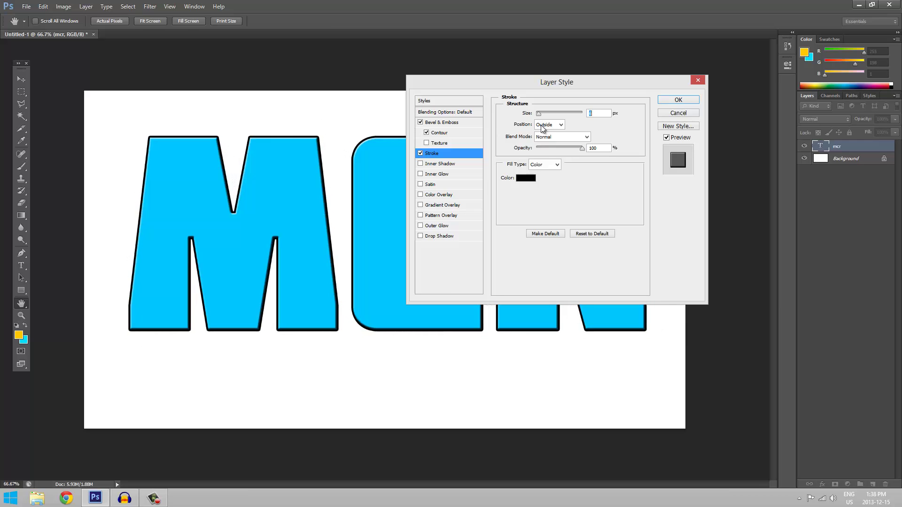
scroll(544, 128, up, 10)
click(525, 178)
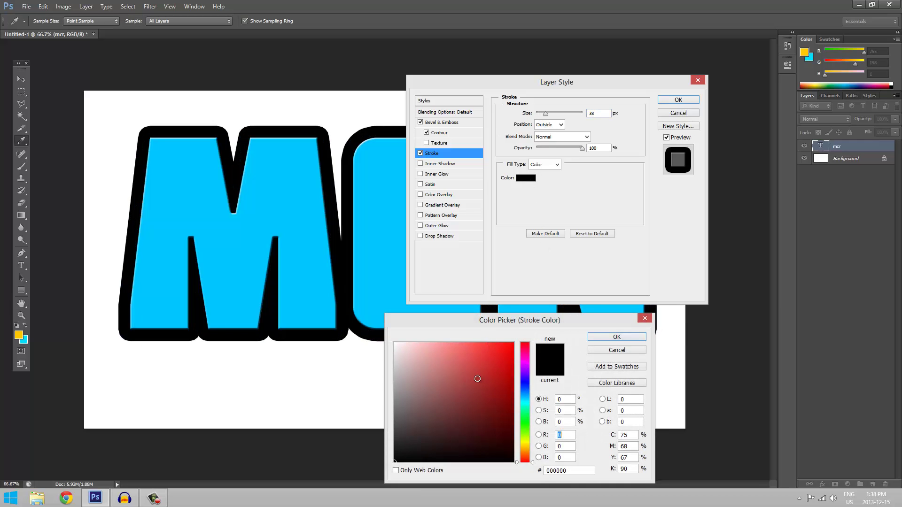
click(669, 329)
key(Return)
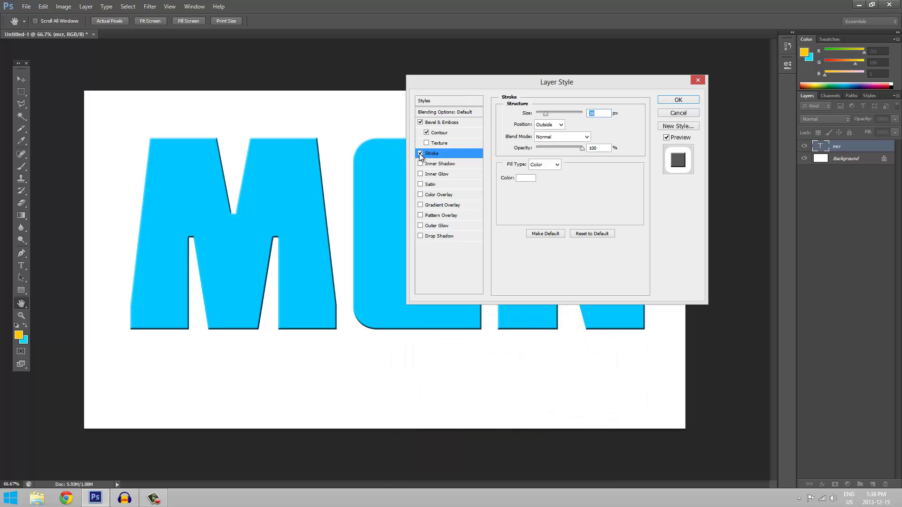
click(420, 153)
click(420, 185)
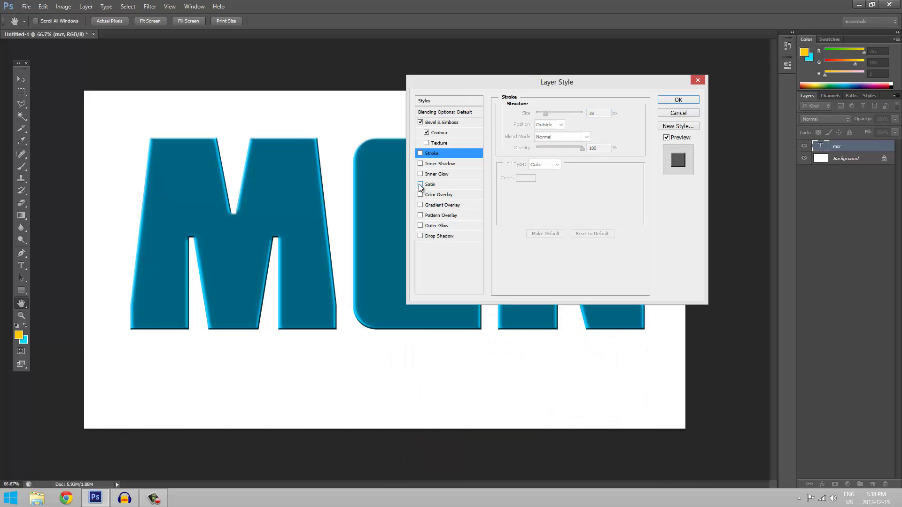
click(421, 185)
- Add a 90° Gradient Overlay, editing a Neutral Density gradient, then apply the transparent preset
click(421, 205)
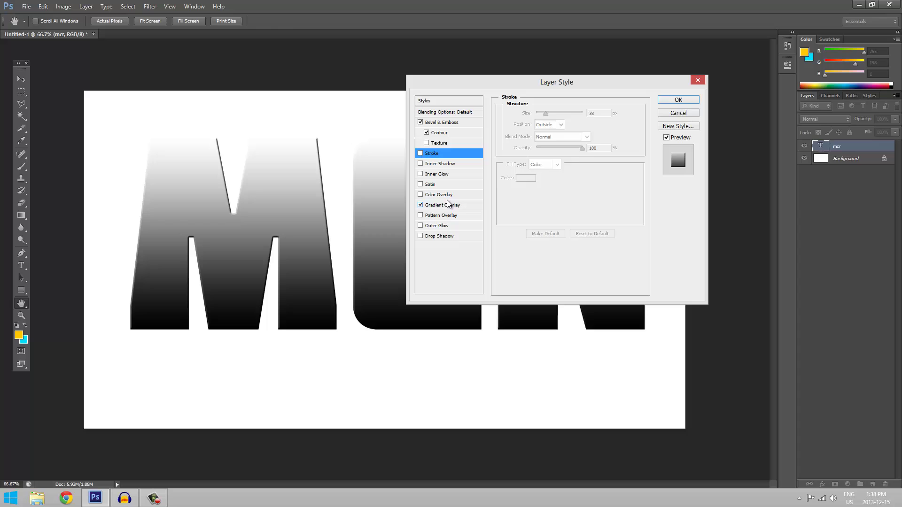
click(442, 204)
click(562, 136)
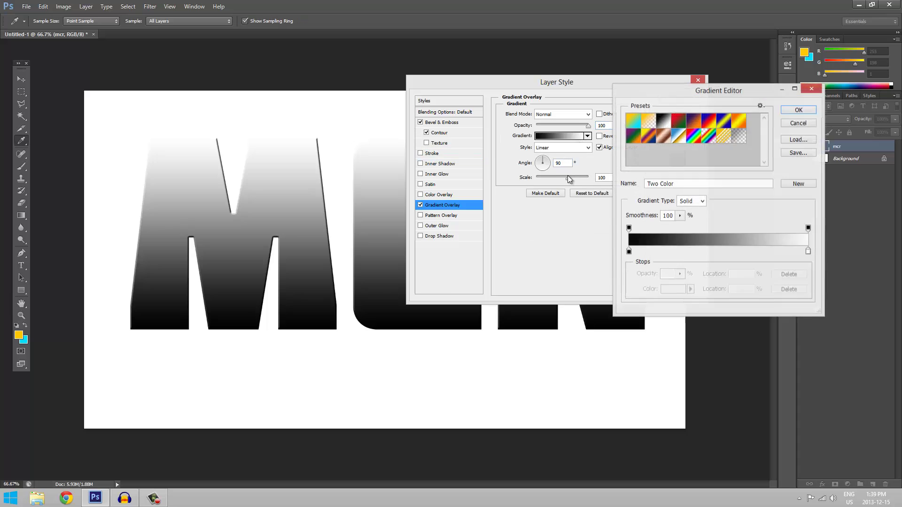
click(737, 140)
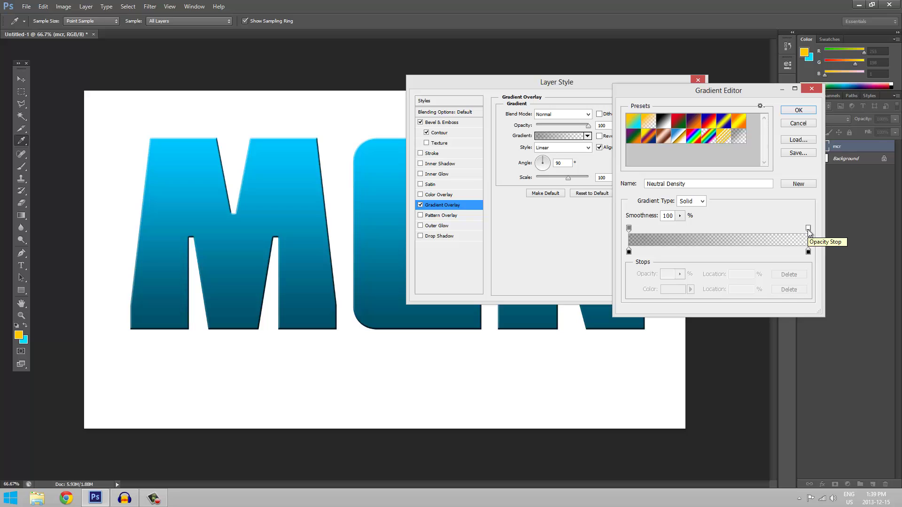
drag(808, 229, 752, 230)
click(635, 228)
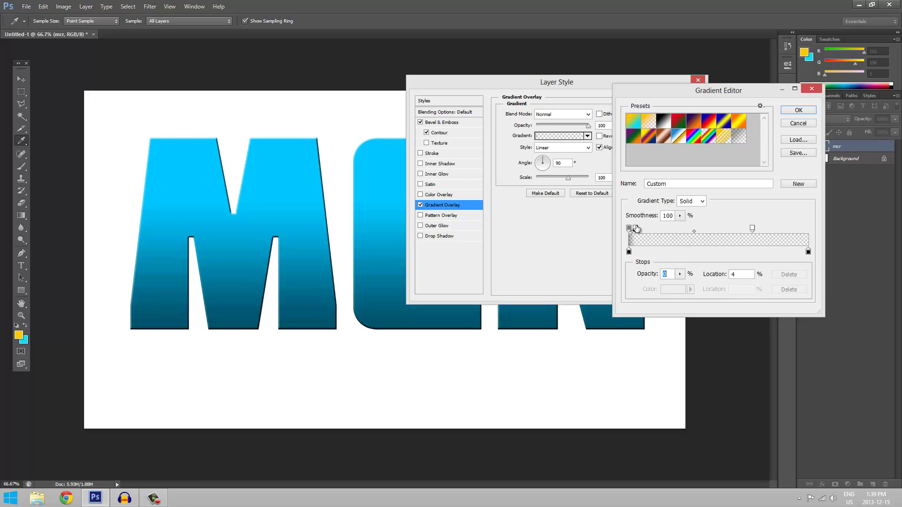
drag(635, 228, 713, 228)
click(798, 109)
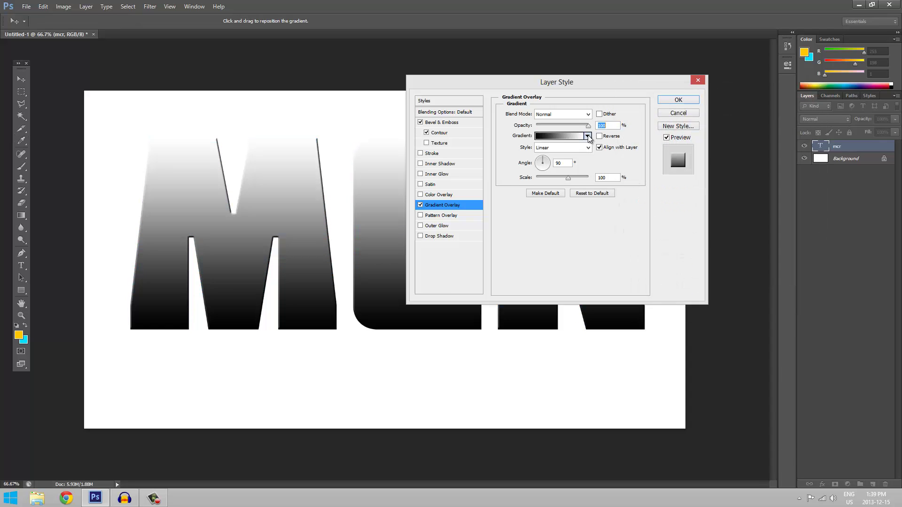
click(587, 135)
click(561, 184)
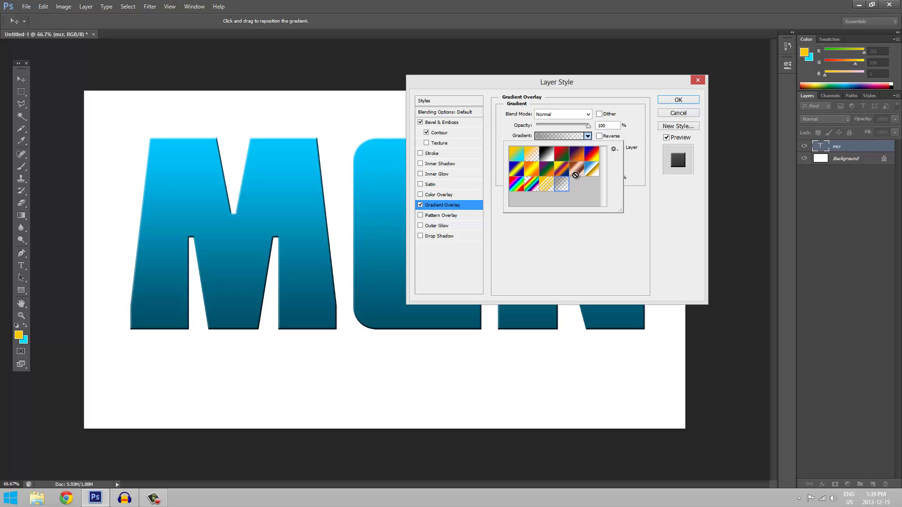
- Add a Drop Shadow with 89% opacity and 16 px distance, and confirm with OK
click(587, 137)
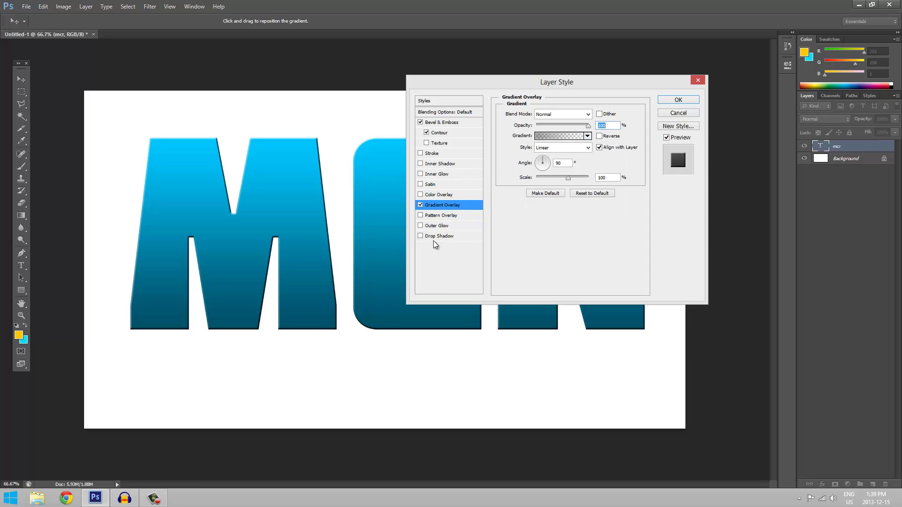
click(447, 237)
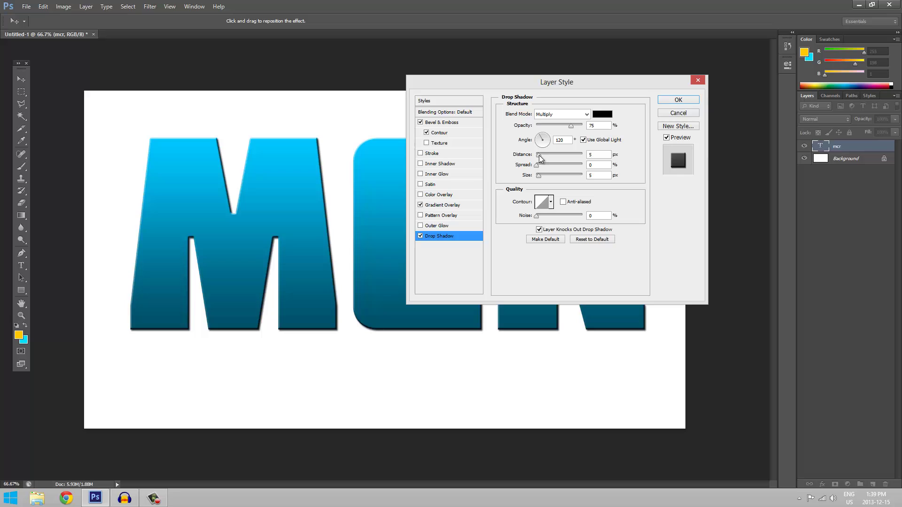
drag(571, 128, 576, 127)
drag(538, 159, 548, 181)
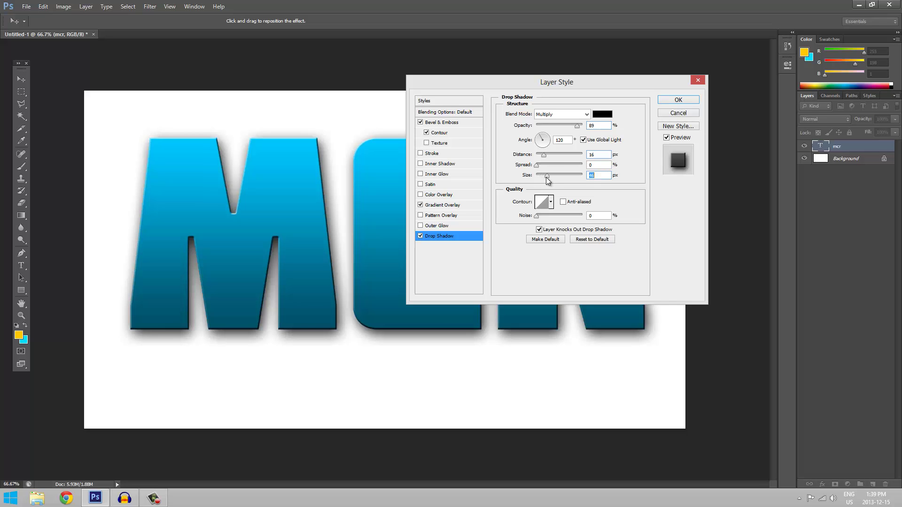
click(681, 99)
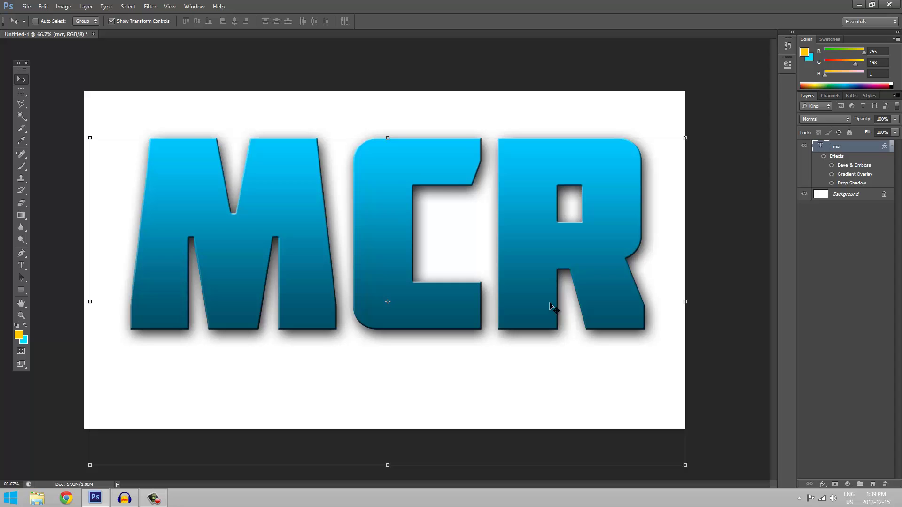
- Rasterize the mcr type layer and apply a Perspective transform narrowing the top of the letters
right_click(835, 148)
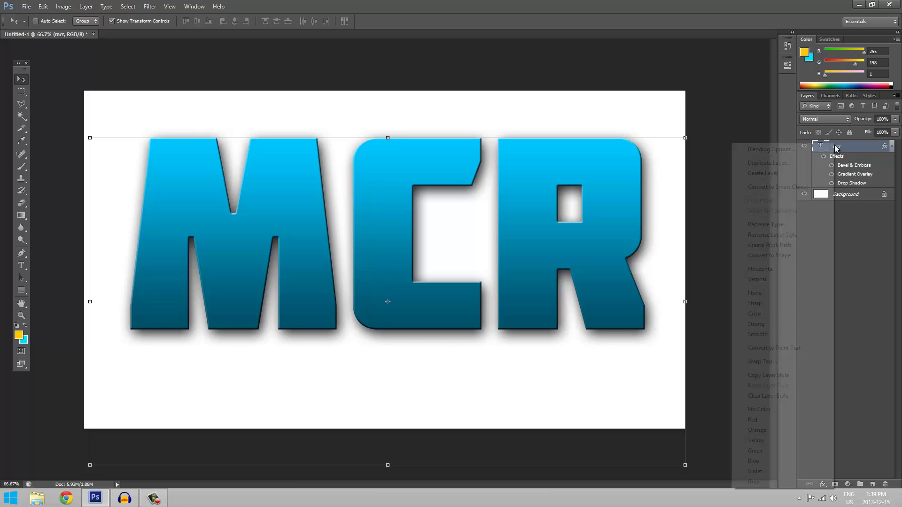
click(772, 225)
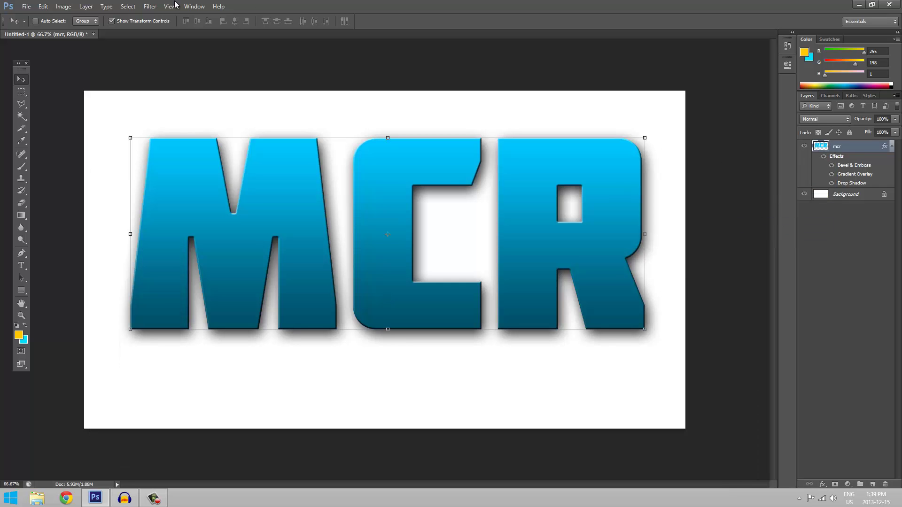
click(44, 6)
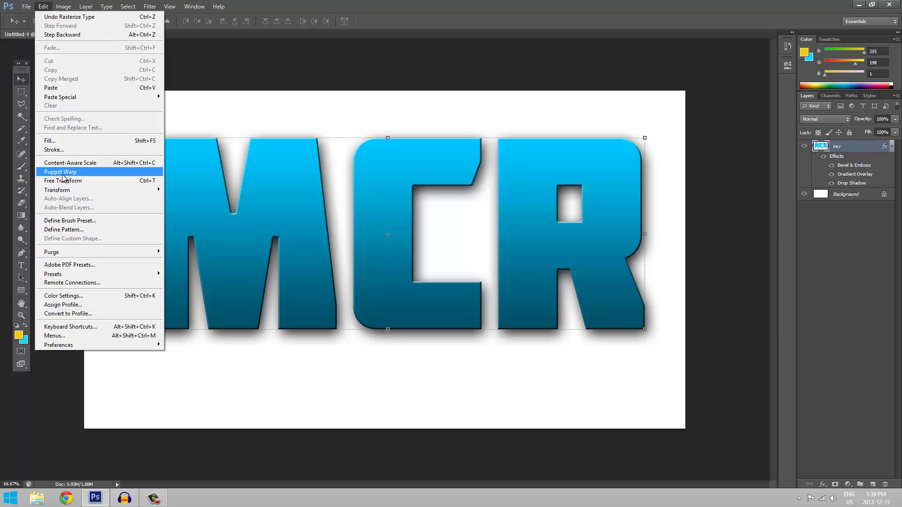
mouse_move(146, 191)
click(208, 236)
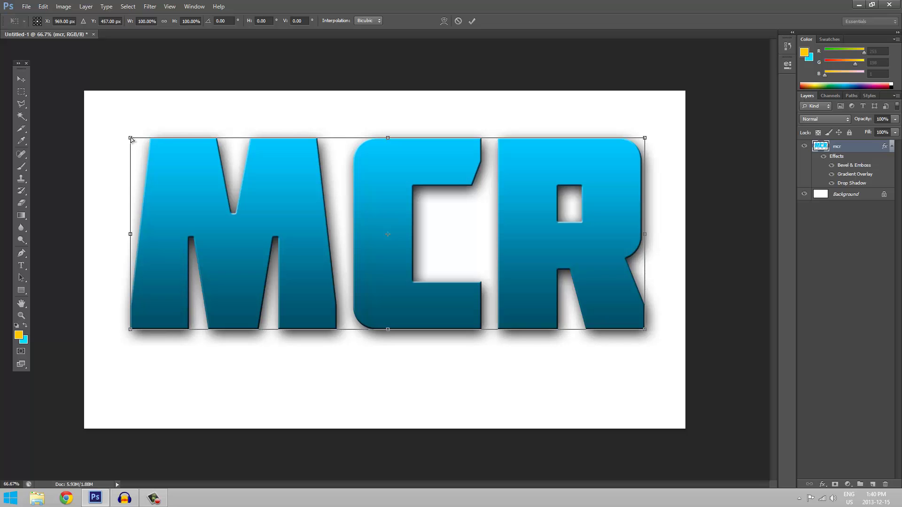
drag(131, 138, 170, 138)
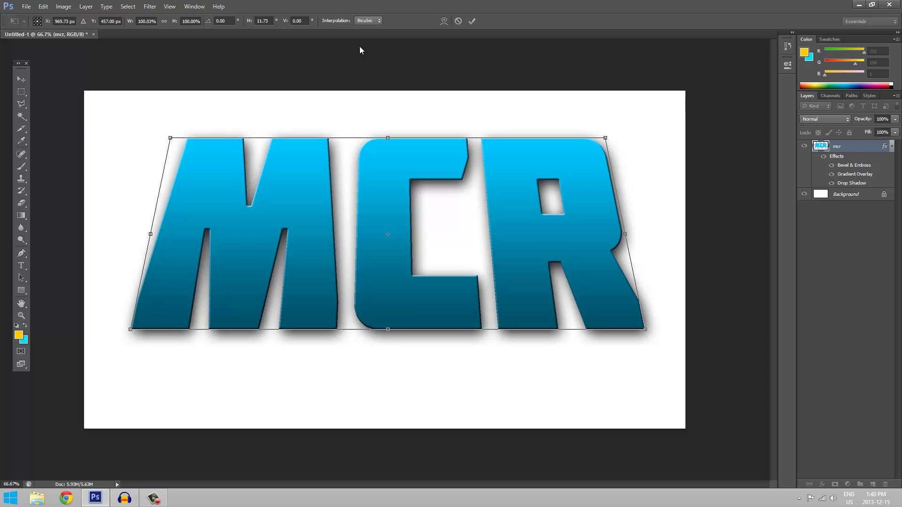
click(472, 21)
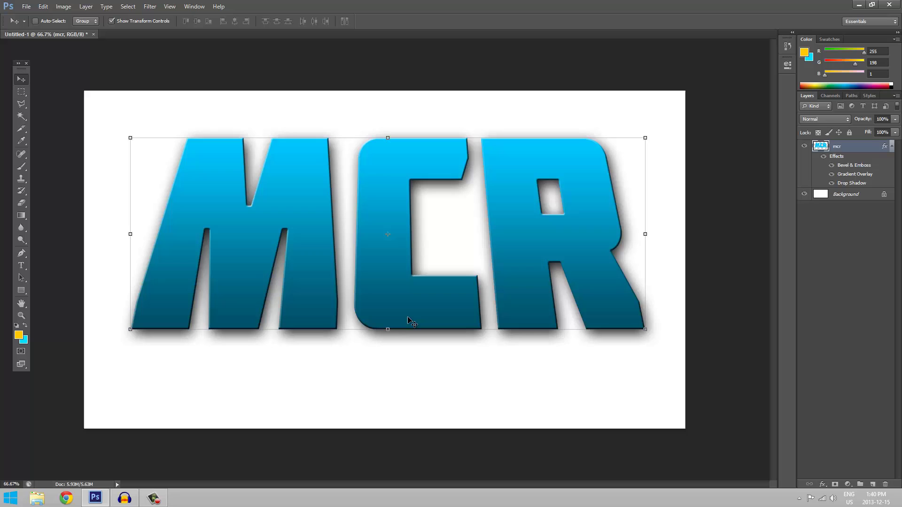
- Duplicate mcr with Ctrl+J, drag the copy below mcr, and hide the copy's effects
key(ctrl+j)
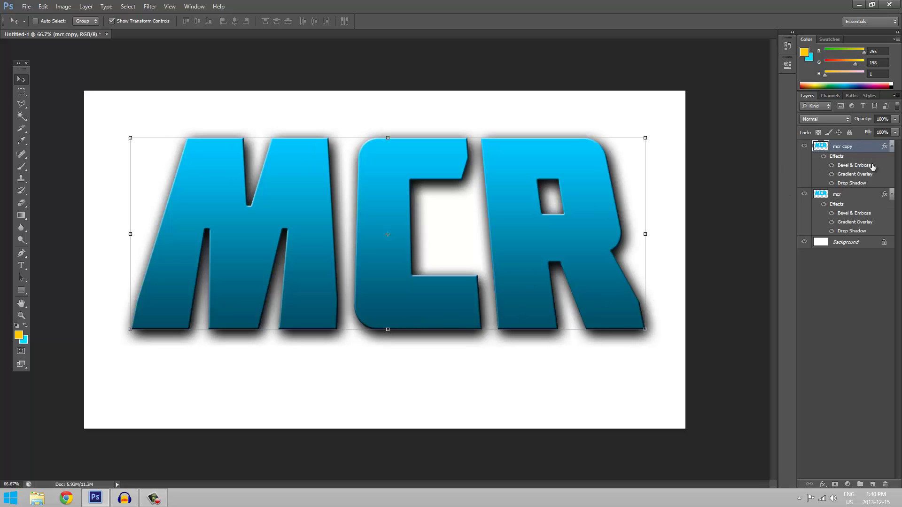
click(804, 148)
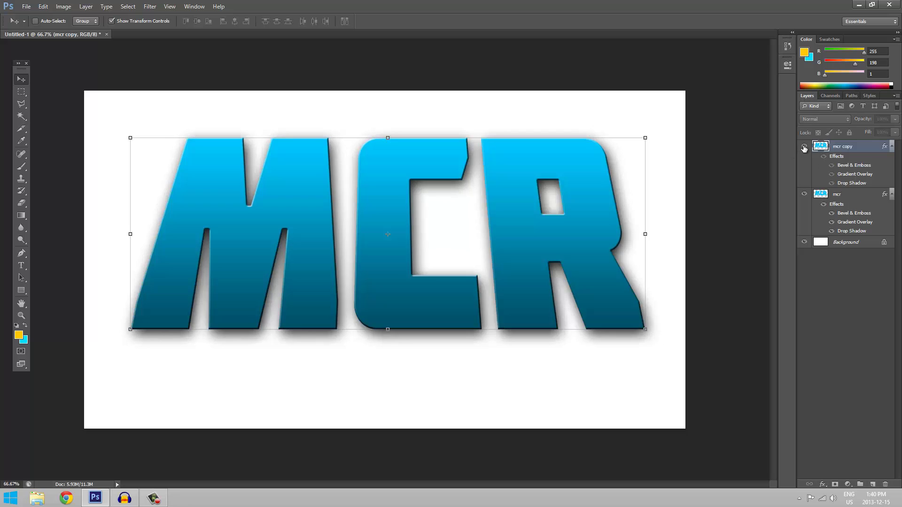
click(804, 147)
click(804, 147)
click(804, 147)
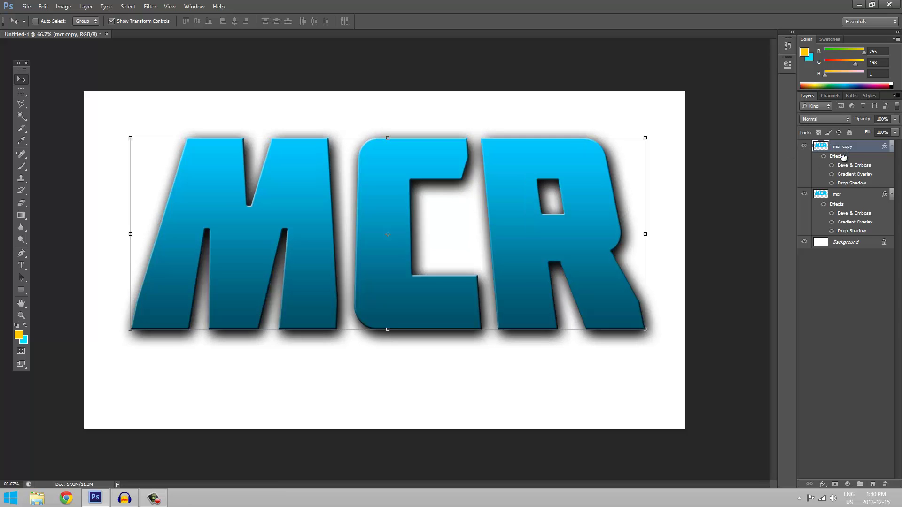
drag(844, 158, 841, 236)
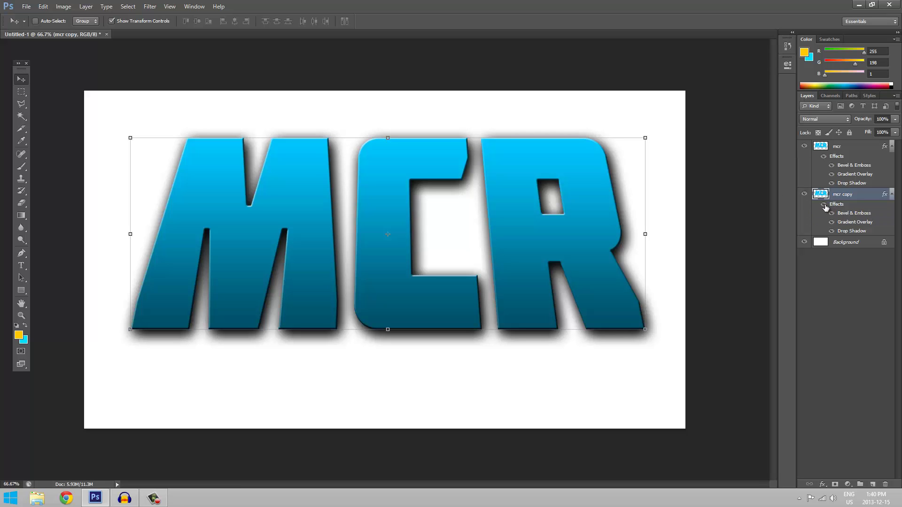
click(824, 206)
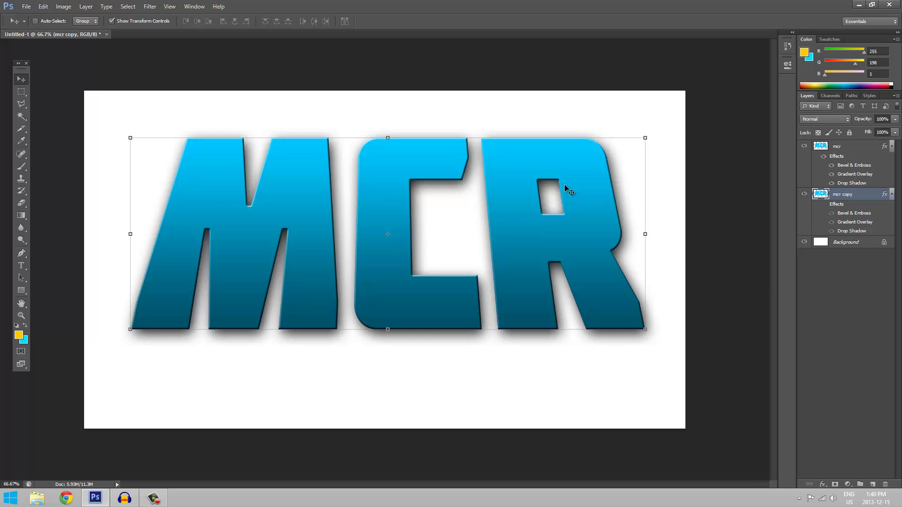
- Repeatedly duplicate and nudge the copy layer (Ctrl+Alt+Shift+T) to stack copies up to mcr copy 47
drag(397, 231, 383, 198)
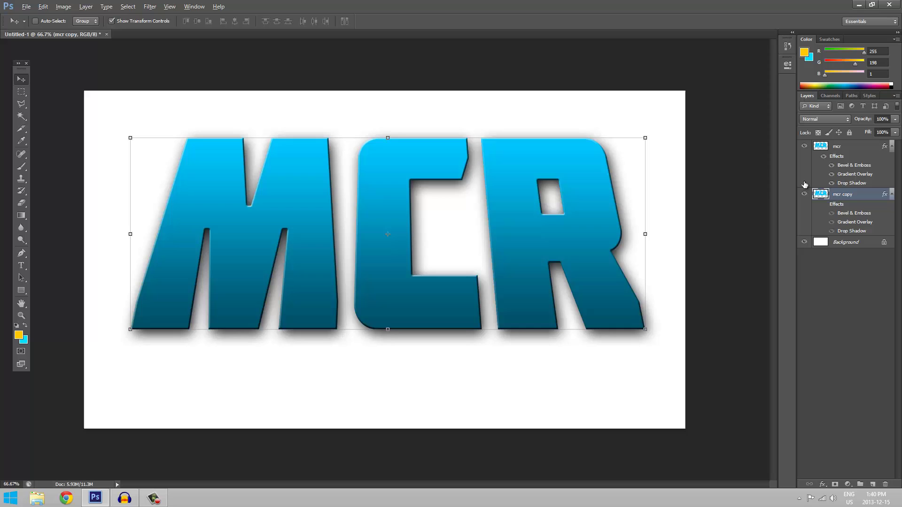
key(ctrl+j)
key(ctrl+j)
key(ctrl+j)
key(ctrl+j)
key(ctrl+j)
key(ctrl+j)
key(ctrl+j)
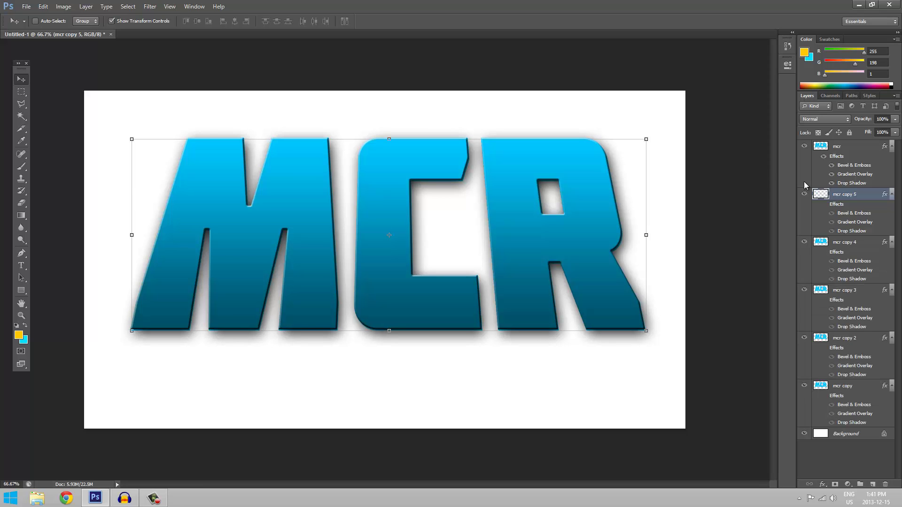
key(ctrl+j)
key(ctrl+j)
key(ctrl+j)
key(ctrl+j)
key(ctrl+j)
key(ctrl+j)
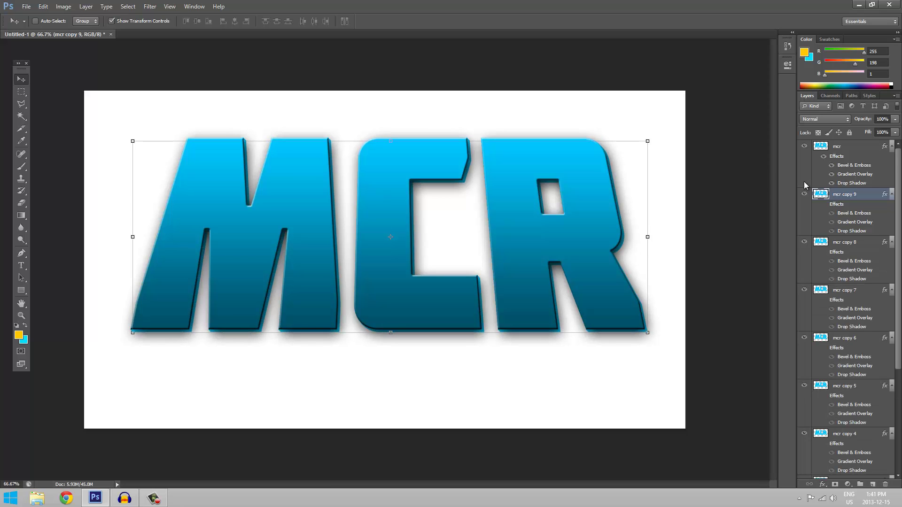
key(ctrl+alt+shift+t)
key(ctrl+alt+shift+t)
key(ctrl+alt+shift+t)
key(ctrl+alt+shift+t)
key(ctrl+alt+shift+t)
key(ctrl+alt+shift+t)
key(ctrl+alt+shift+t)
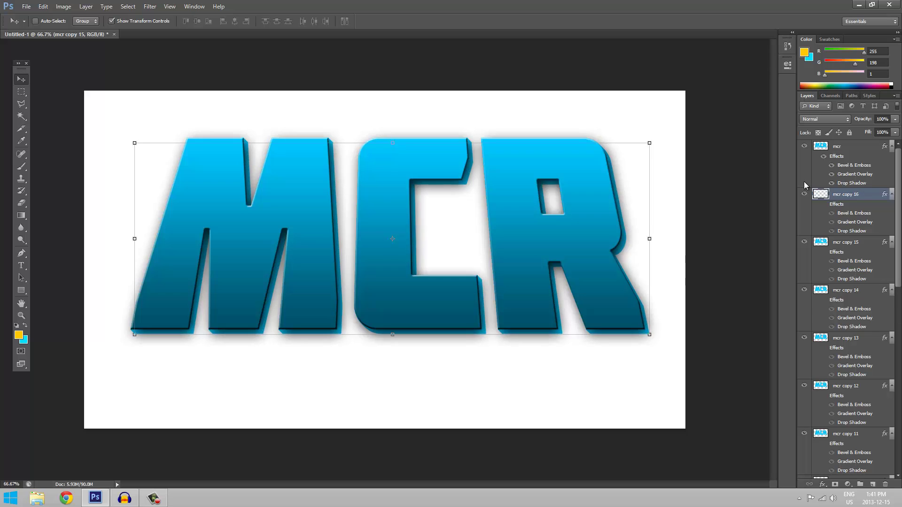
key(ctrl+alt+shift+t)
key(ctrl+alt+shift+t)
key(ctrl+alt+shift+t)
key(ctrl+alt+shift+t)
key(ctrl+alt+shift+t)
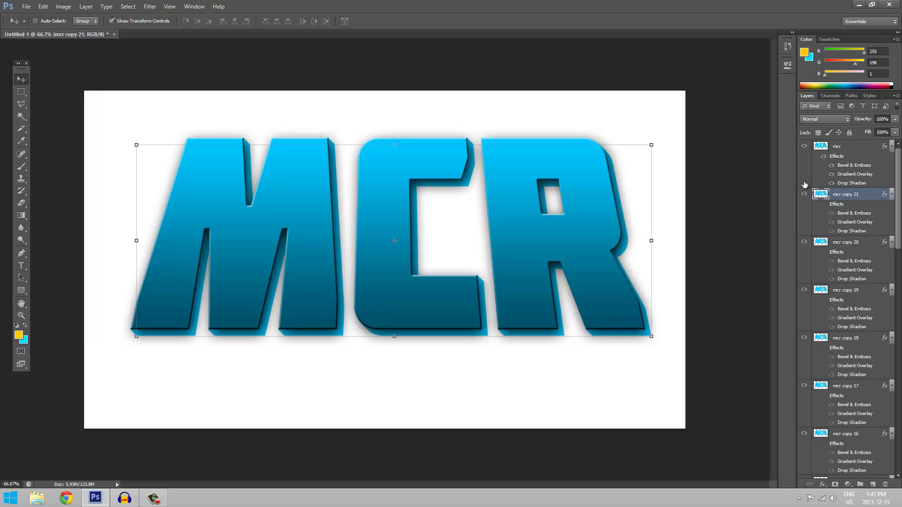
key(ctrl+alt+shift+t)
key(ctrl+alt+shift+t)
key(ctrl+alt+shift+t)
key(ctrl+alt+shift+t)
key(ctrl+alt+shift+t)
key(ctrl+alt+shift+t)
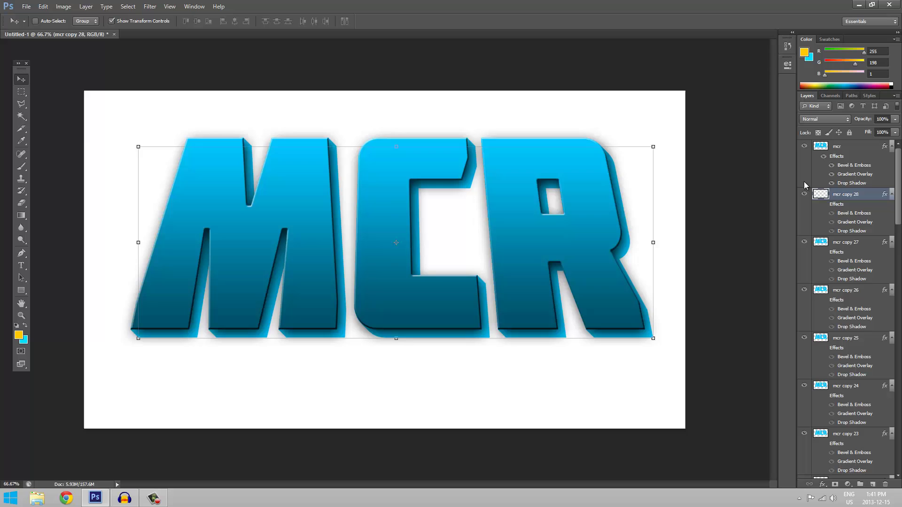
key(ctrl+alt+shift+t)
key(ctrl+alt+shift+t)
key(ctrl+alt+shift+t)
key(ctrl+alt+shift+t)
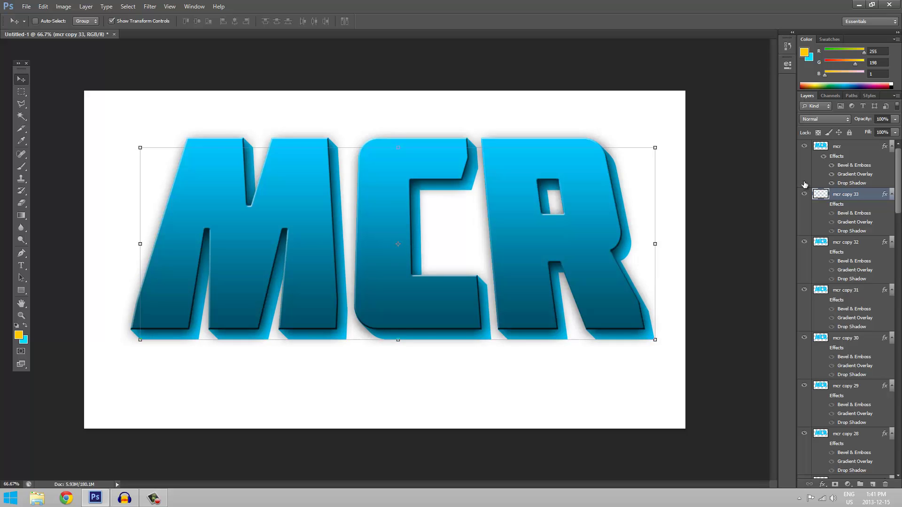
key(ctrl+alt+shift+t)
key(ctrl+alt+shift+t)
key(ctrl+alt+shift+t)
key(ctrl+alt+shift+t)
key(ctrl+alt+shift+t)
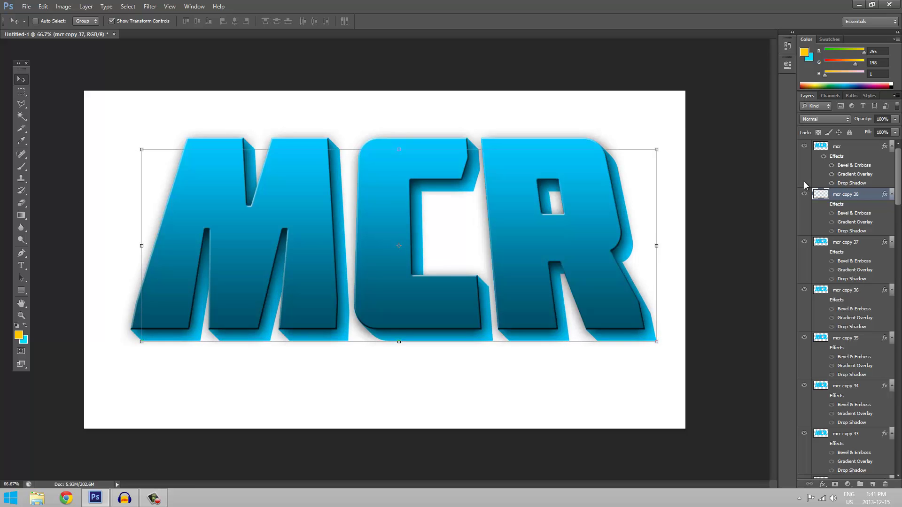
key(ctrl+alt+shift+t)
key(ctrl+alt+shift+t)
key(ctrl+alt+shift+t)
key(ctrl+alt+shift+t)
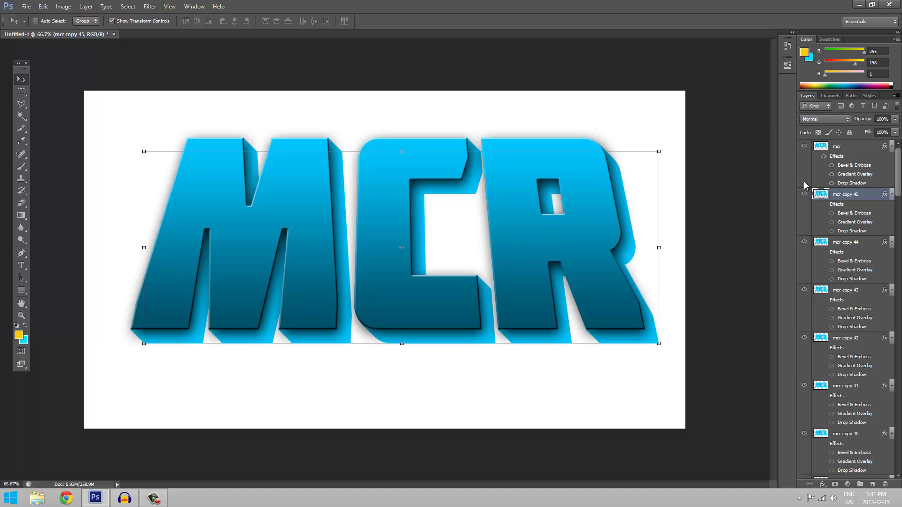
key(ctrl+alt+shift+t)
key(ctrl+alt+shift+t)
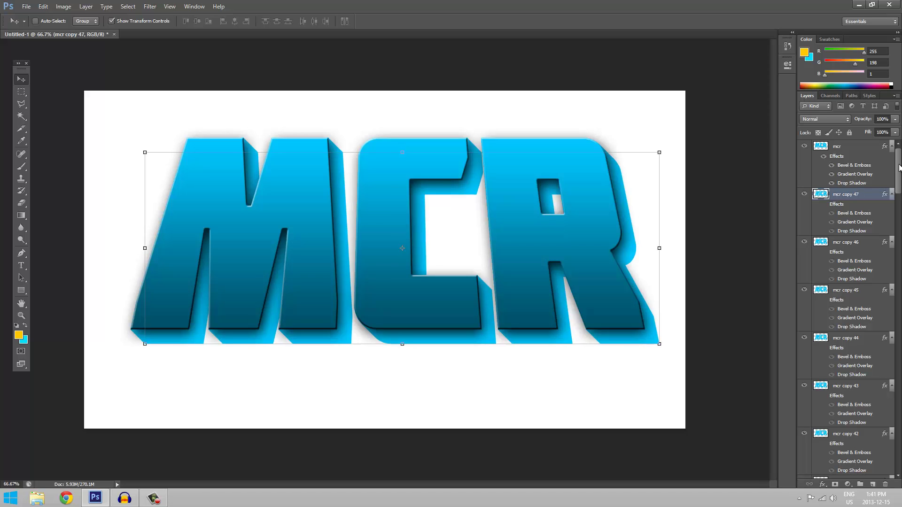
- Select every layer from mcr copy 47 to mcr copy and merge them with Ctrl+E
drag(898, 168, 899, 458)
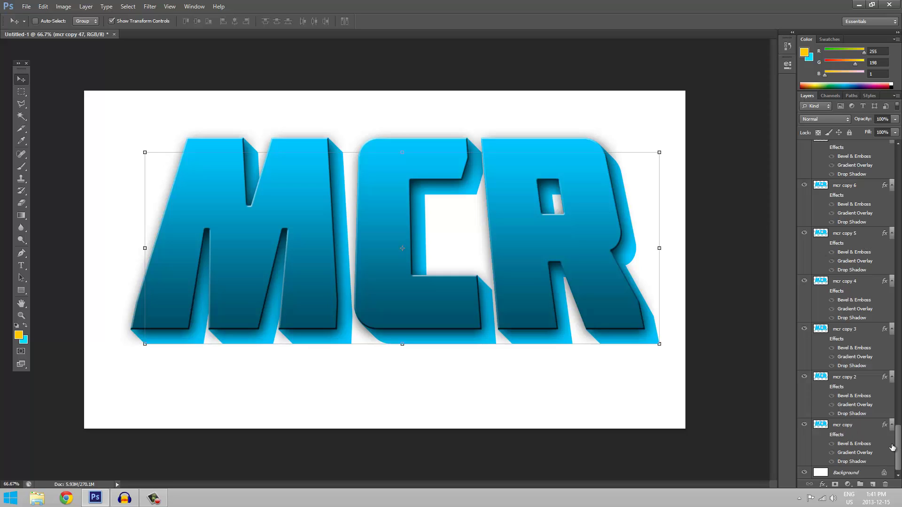
shift+click(859, 427)
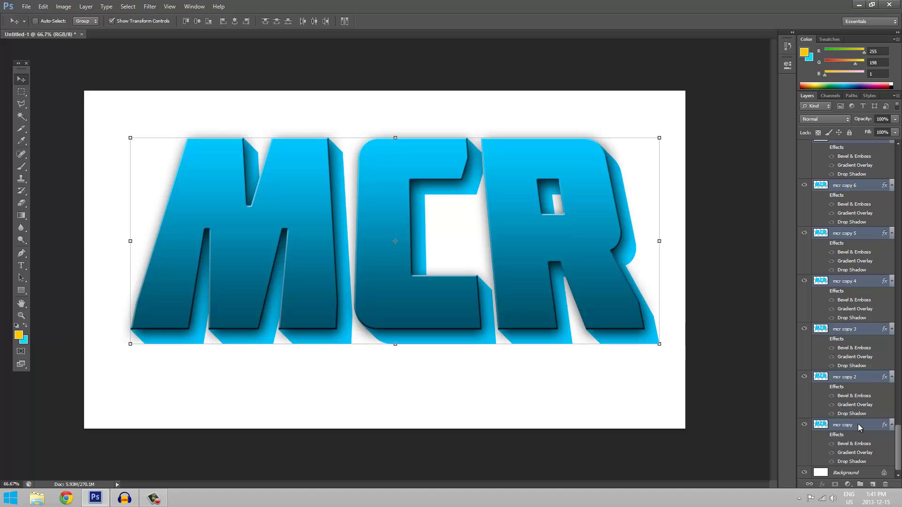
key(ctrl+e)
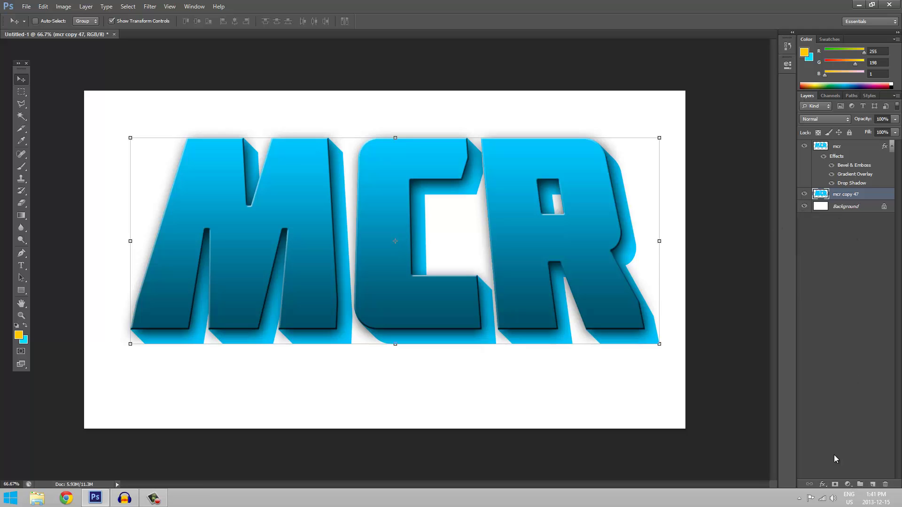
- Open Blending Options for the extruded copy and enable Bevel & Emboss with Contour
click(826, 486)
click(829, 368)
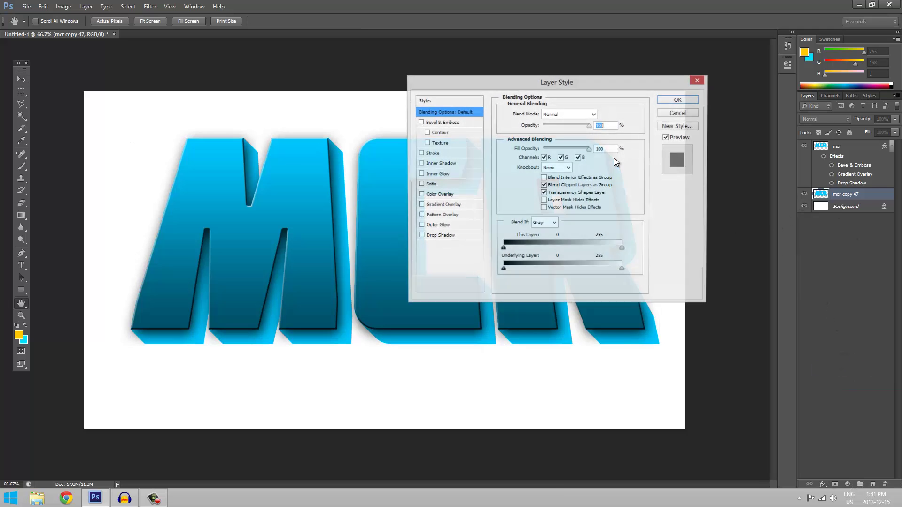
drag(440, 92, 509, 102)
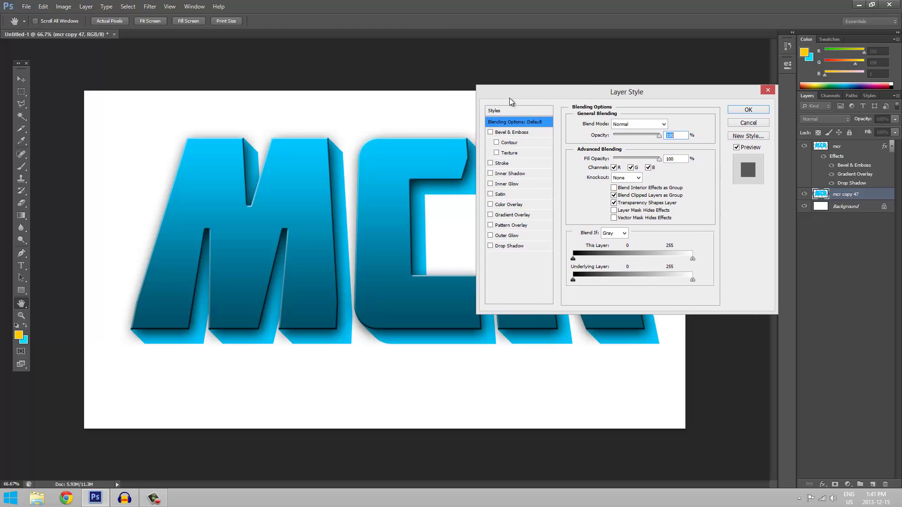
click(490, 132)
click(496, 142)
click(509, 142)
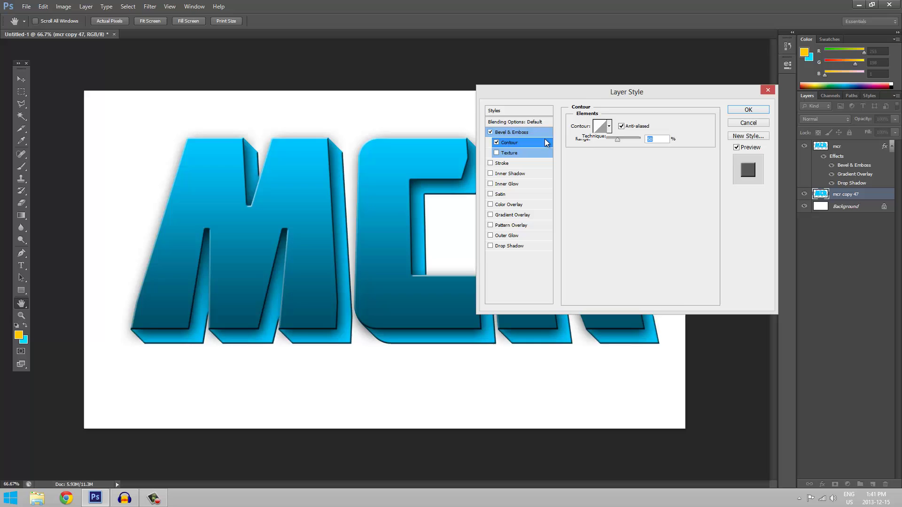
click(520, 132)
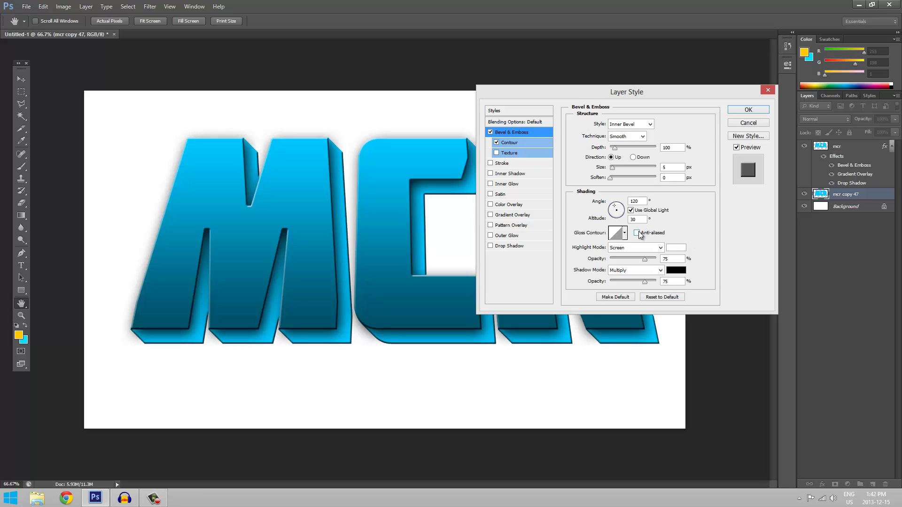
- Turn off the black Stroke, enable Gradient Overlay, and open its gradient in the Gradient Editor
click(501, 164)
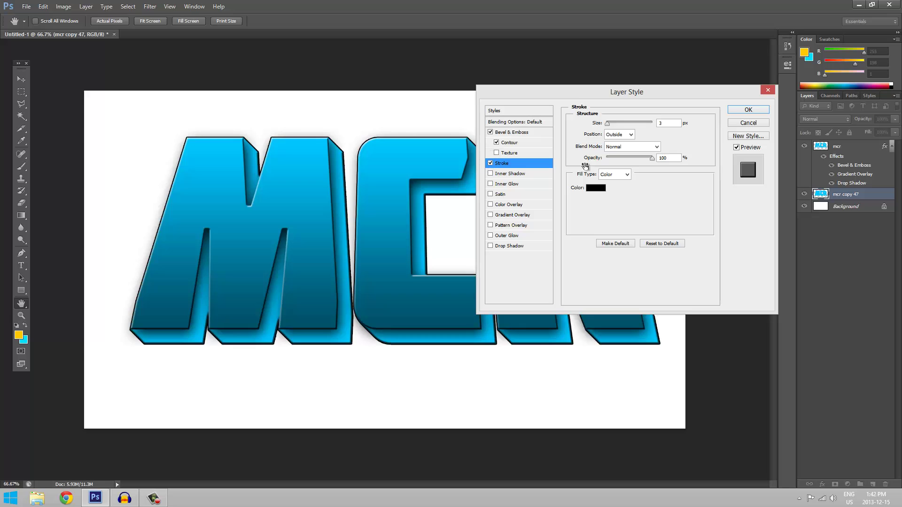
click(490, 163)
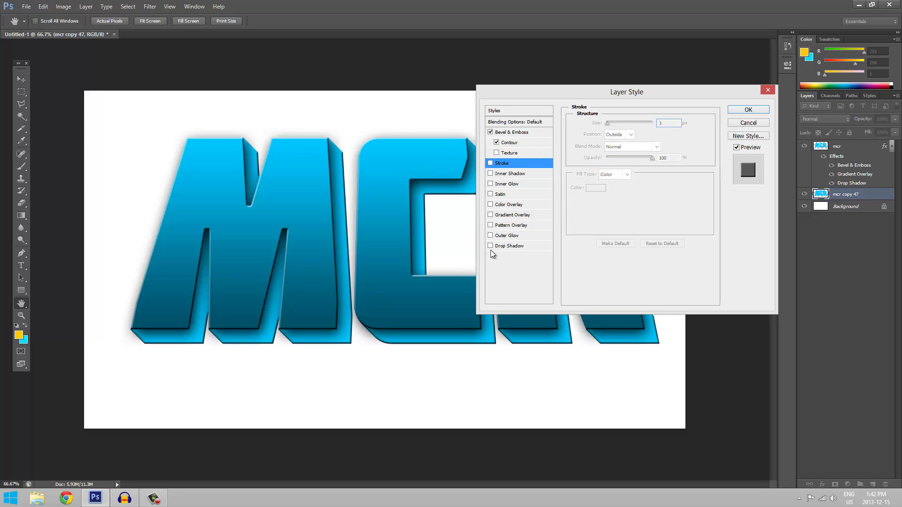
click(490, 215)
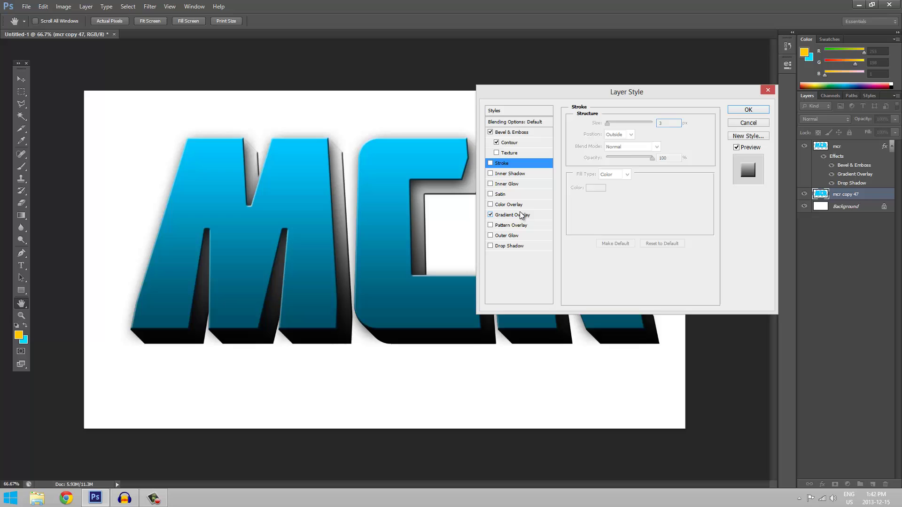
click(512, 215)
click(630, 150)
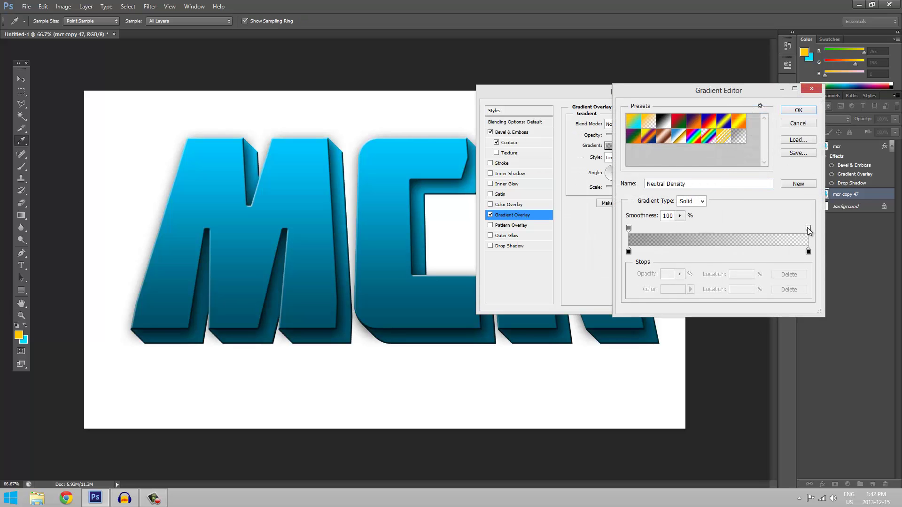
- Pull the right opacity stop toward the middle, then compare Transparent Stripes with Neutral Density
drag(807, 228, 700, 230)
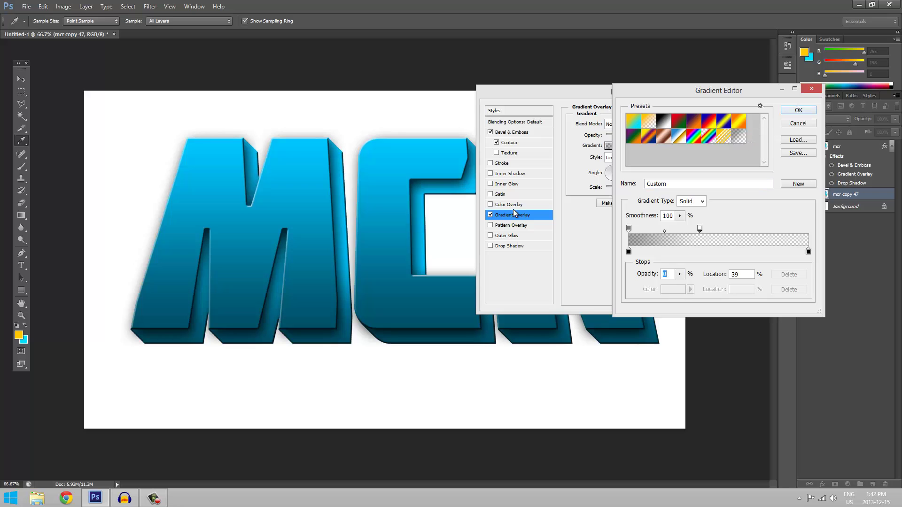
click(798, 110)
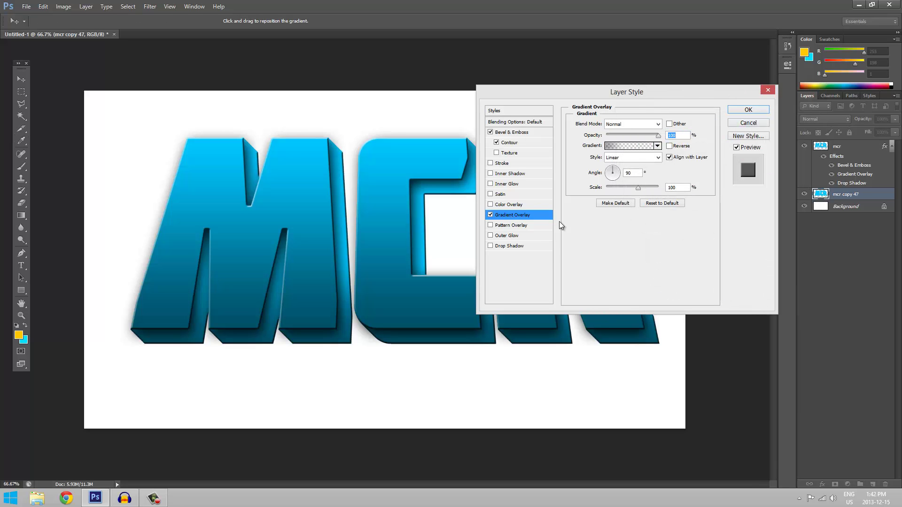
click(629, 145)
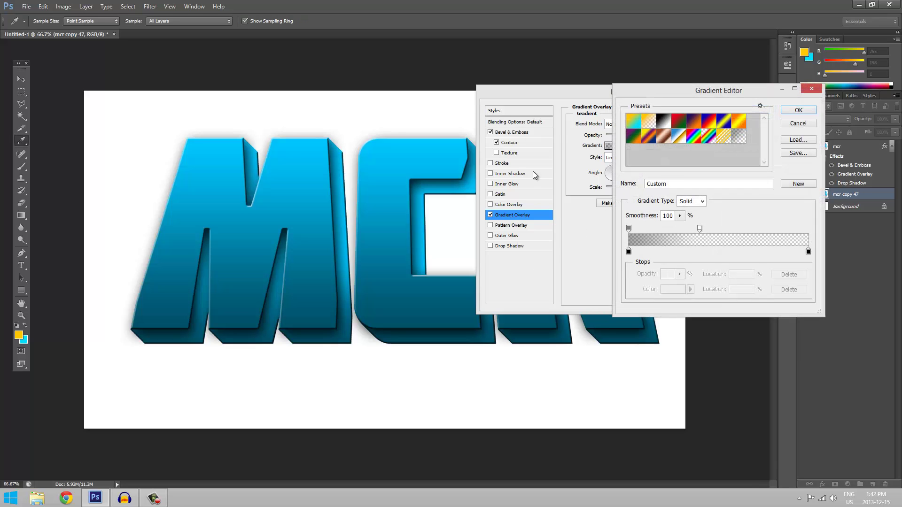
click(722, 137)
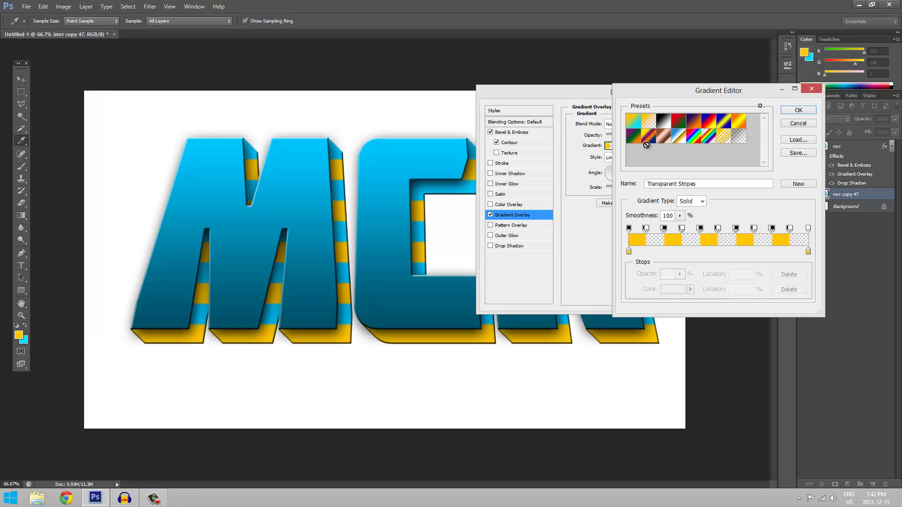
click(744, 137)
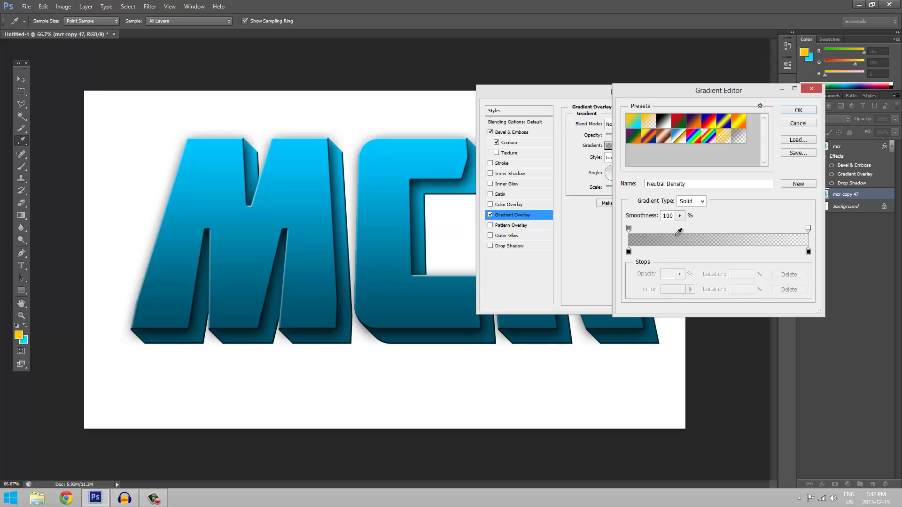
- Try several randomized Noise gradients, then set the gradient type back to Solid
click(691, 201)
click(688, 215)
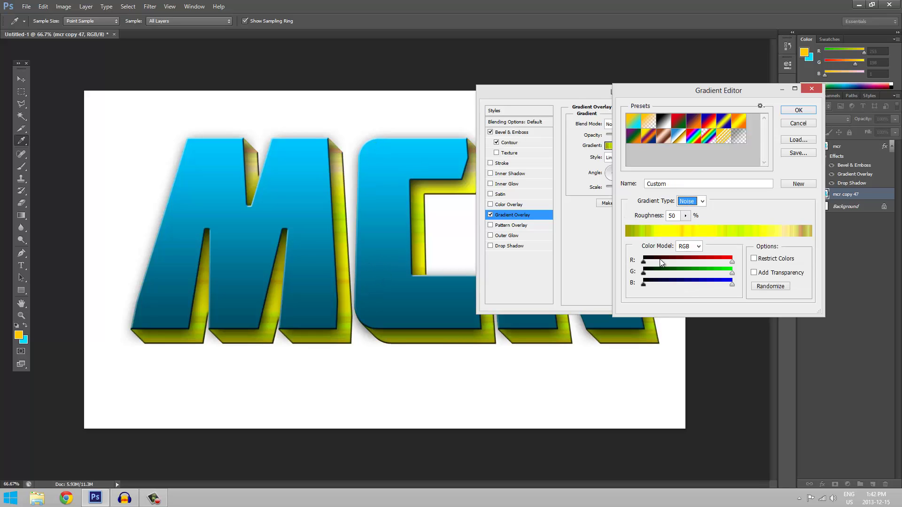
click(766, 286)
click(765, 287)
click(765, 287)
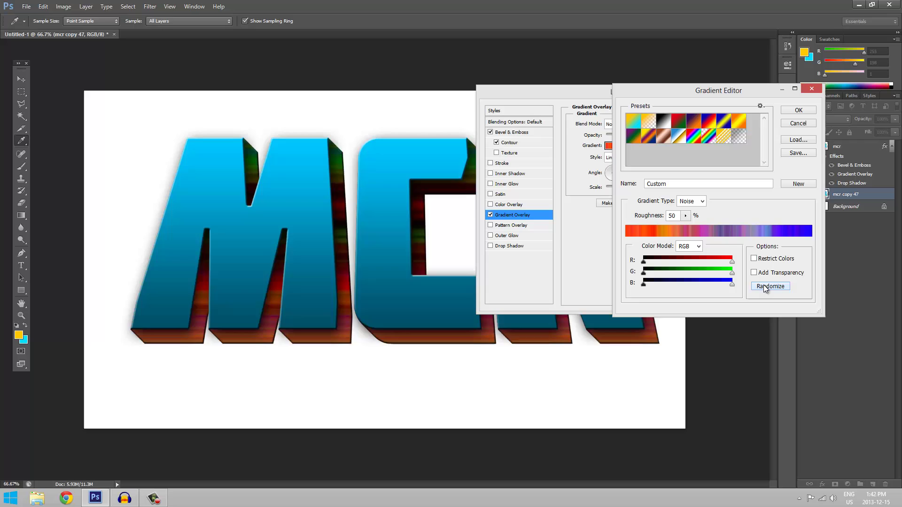
click(766, 286)
click(766, 287)
click(765, 287)
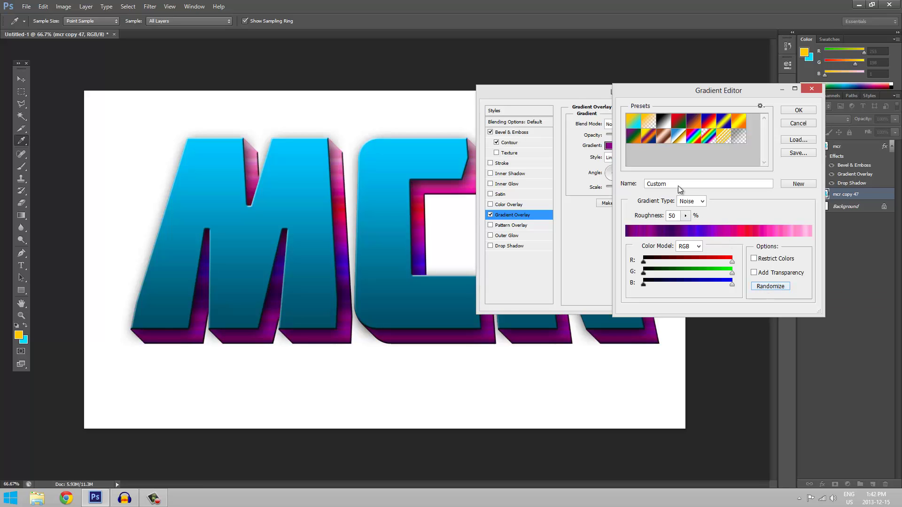
click(776, 288)
click(776, 288)
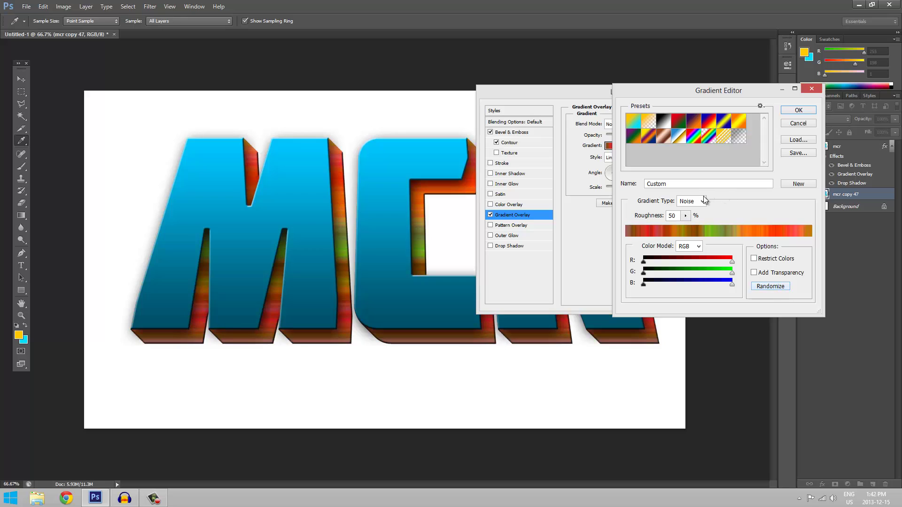
click(701, 201)
click(702, 211)
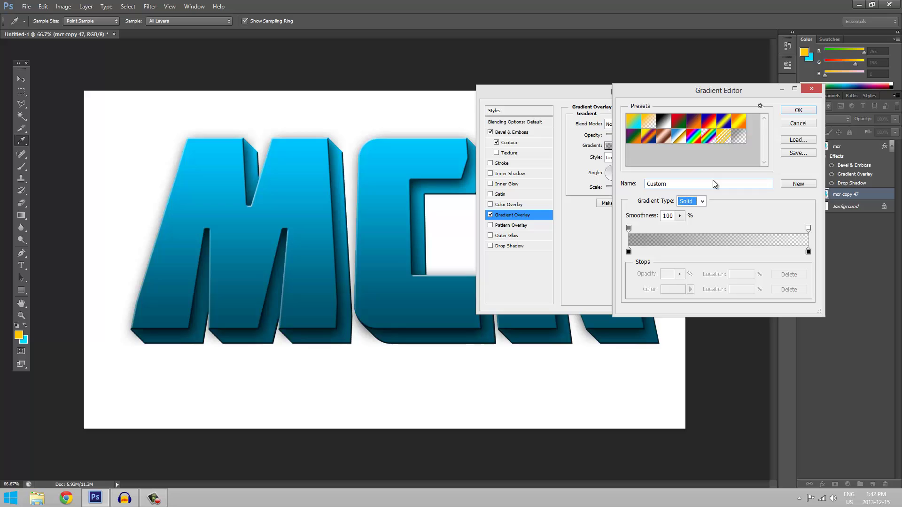
- Confirm the gradient, add a Drop Shadow with 24 px distance to the extrusion, and apply the style
click(800, 111)
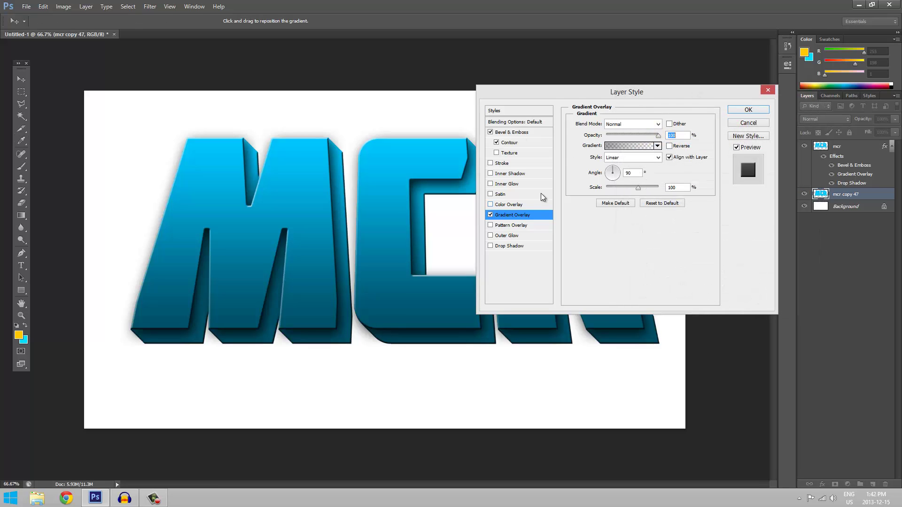
click(489, 246)
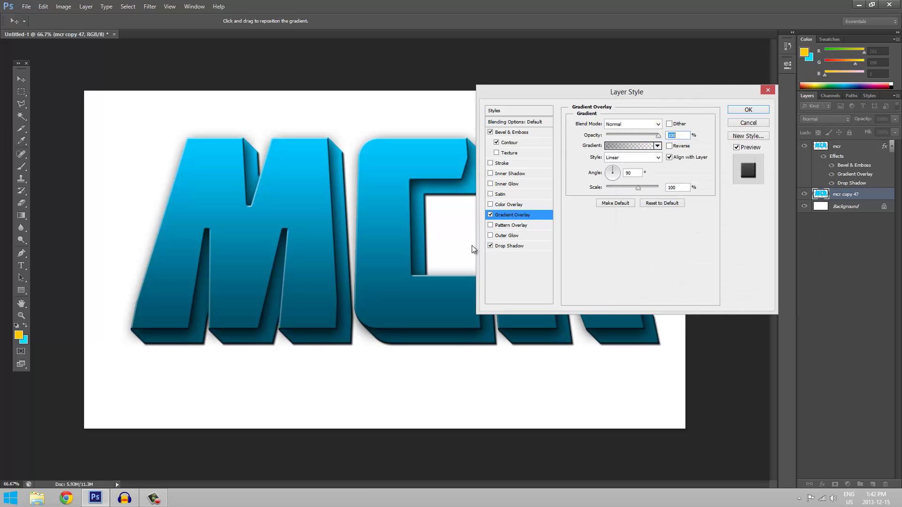
click(508, 246)
mouse_move(610, 164)
mouse_down()
mouse_move(628, 164)
mouse_move(607, 178)
mouse_move(618, 189)
mouse_move(618, 167)
mouse_up()
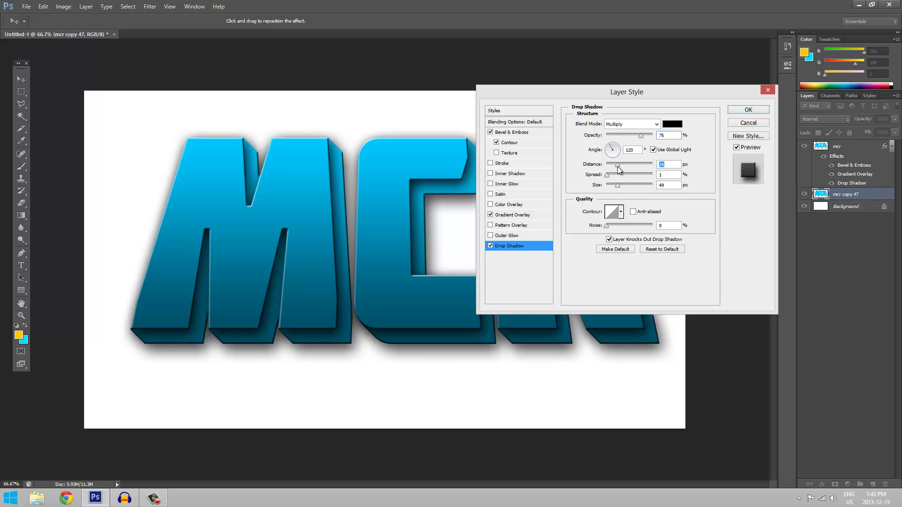
click(750, 111)
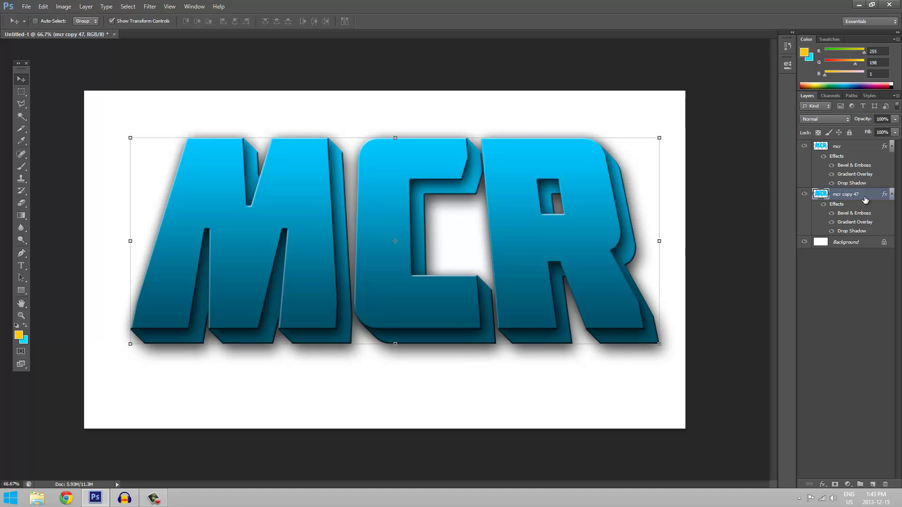
- Select the mcr layer with its copy, merge them with Ctrl+E, and nudge the lettering left
shift+click(847, 148)
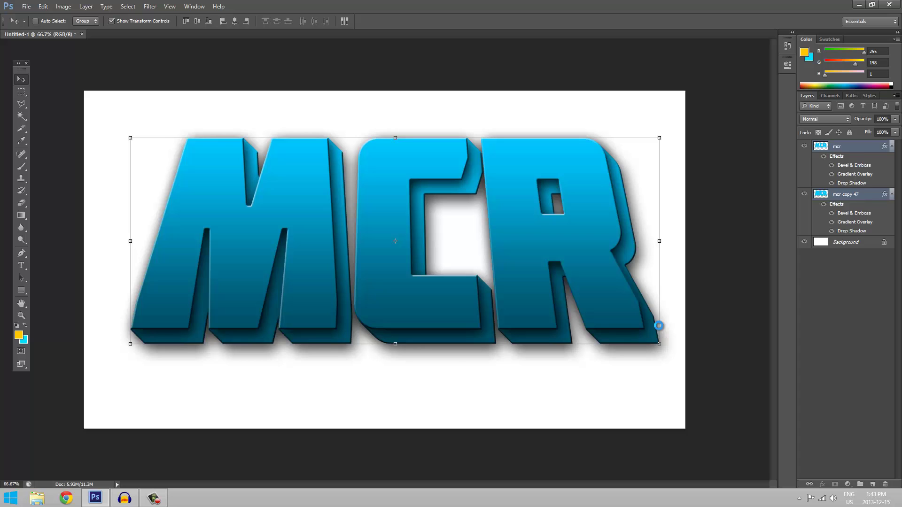
key(ctrl+e)
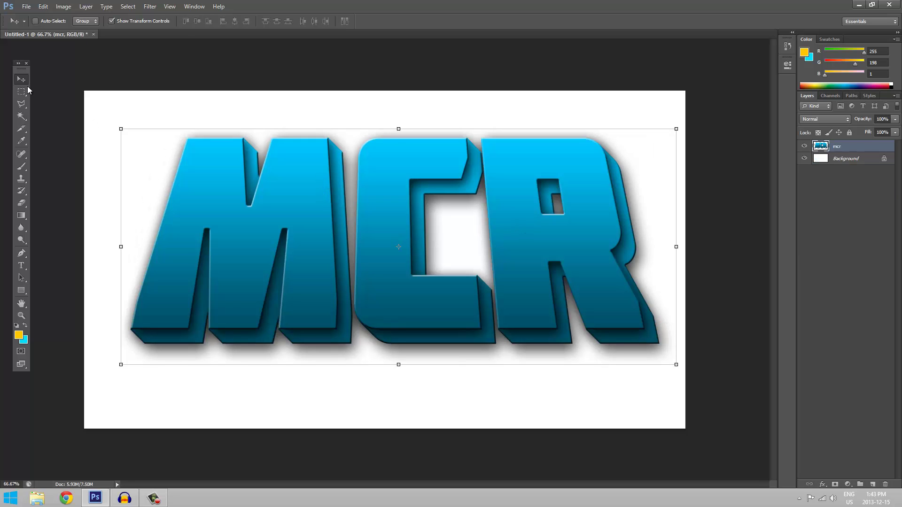
drag(601, 285, 555, 269)
- Open Blending Options for the merged mcr layer and enable Gradient Overlay
click(822, 485)
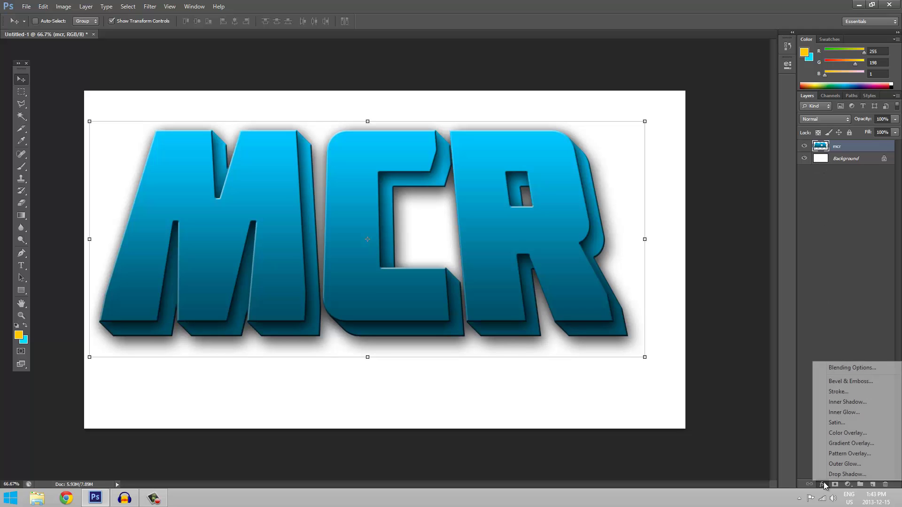
click(845, 367)
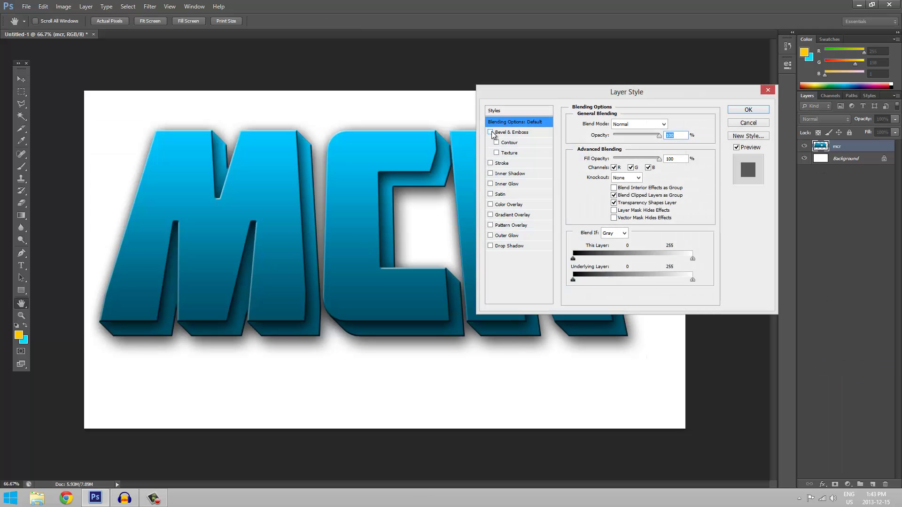
click(499, 216)
- Compare several gradient presets, settle on the transparent one, and apply the layer style
click(658, 146)
click(633, 195)
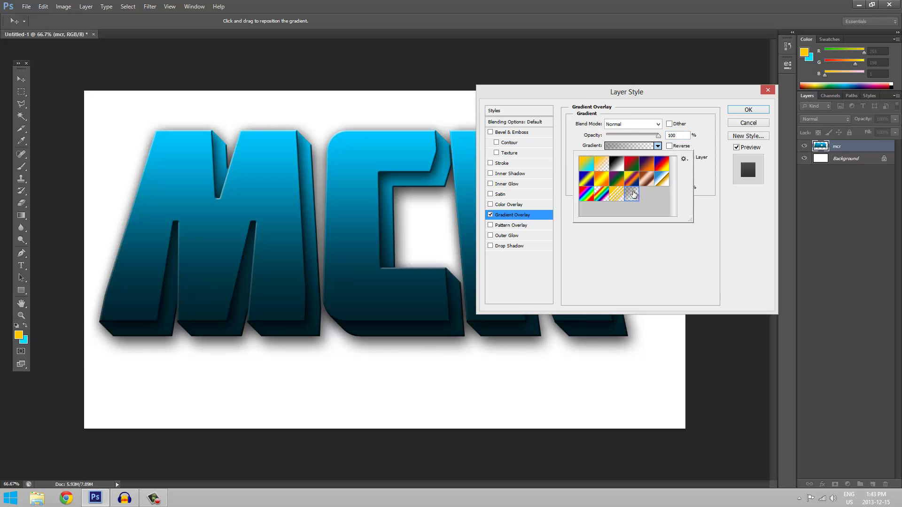
click(618, 190)
click(617, 178)
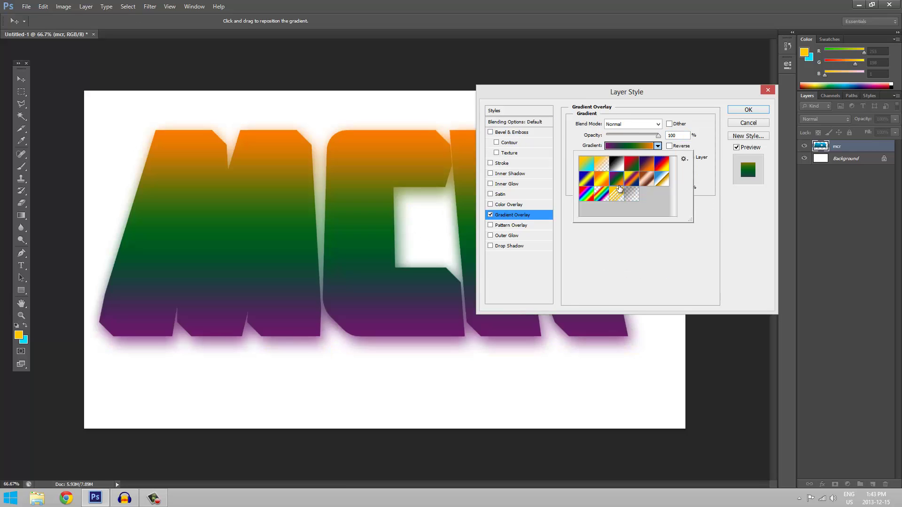
click(618, 192)
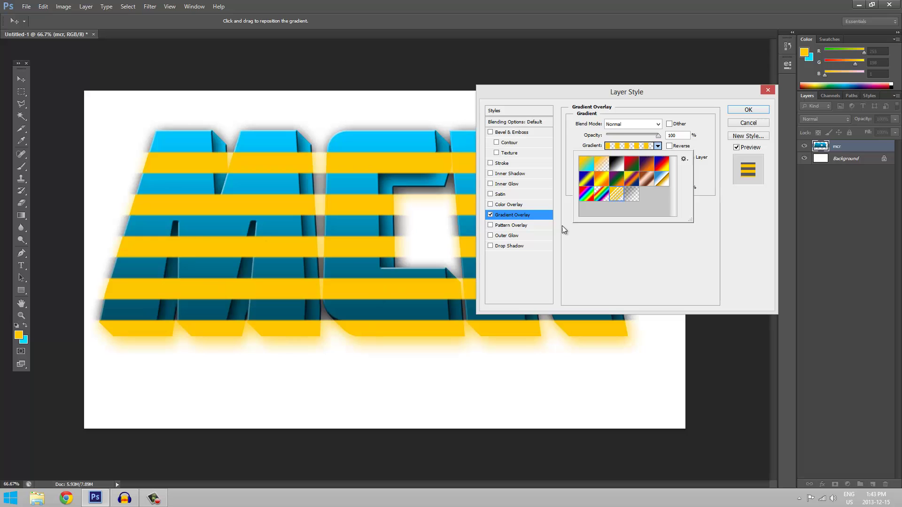
click(603, 163)
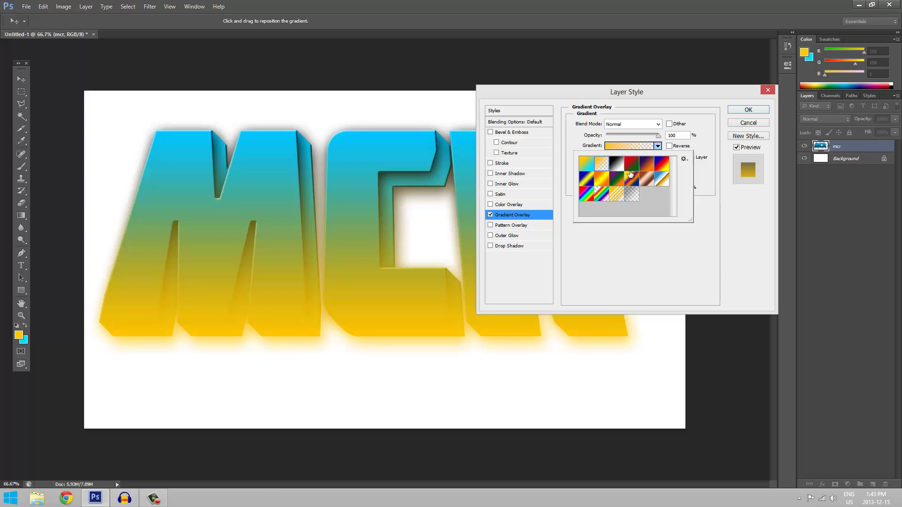
click(631, 165)
click(603, 165)
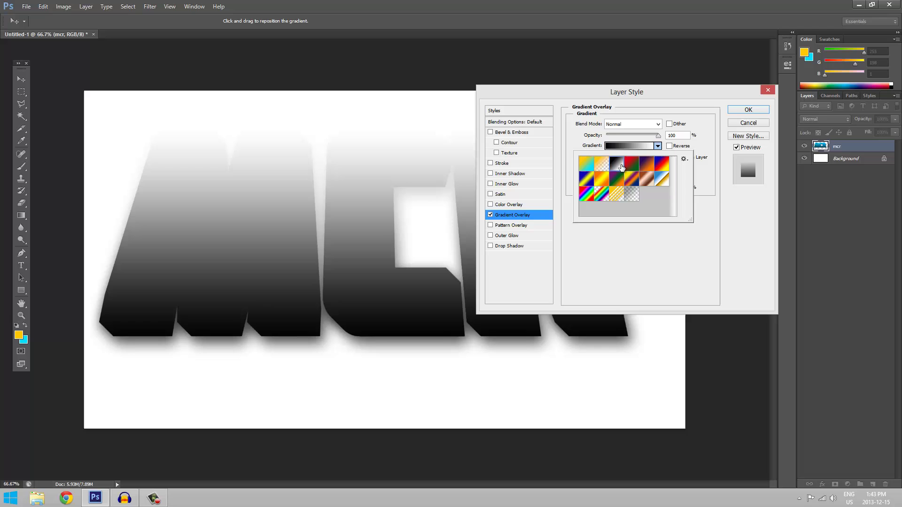
click(632, 193)
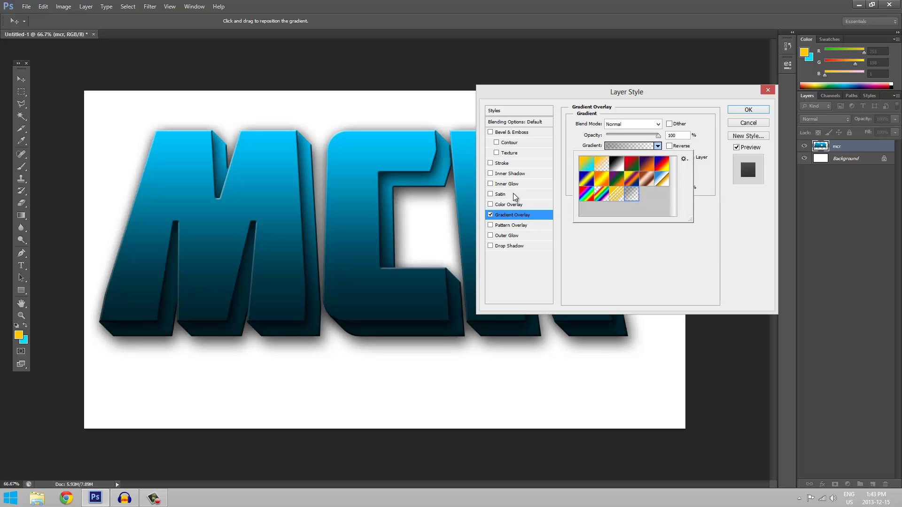
click(751, 101)
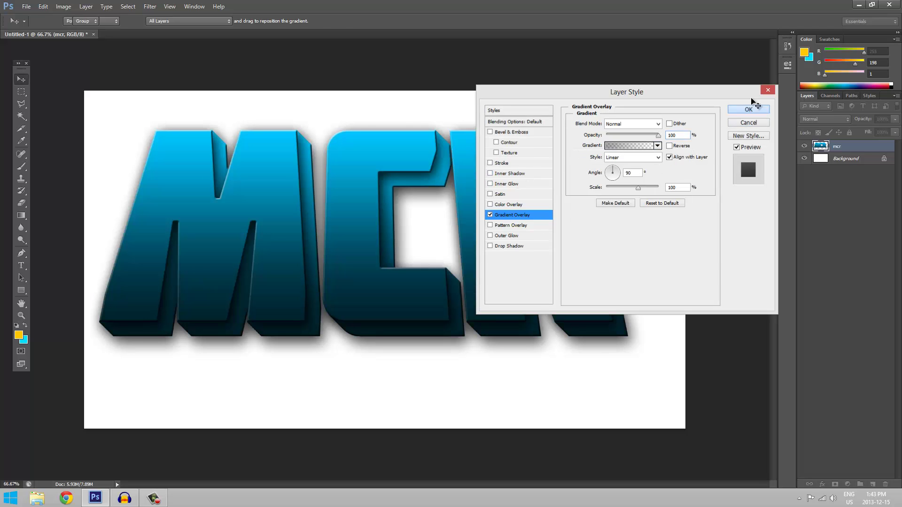
click(750, 108)
- Drag the MCR lettering down and right to centre it on the canvas
drag(543, 249, 573, 268)
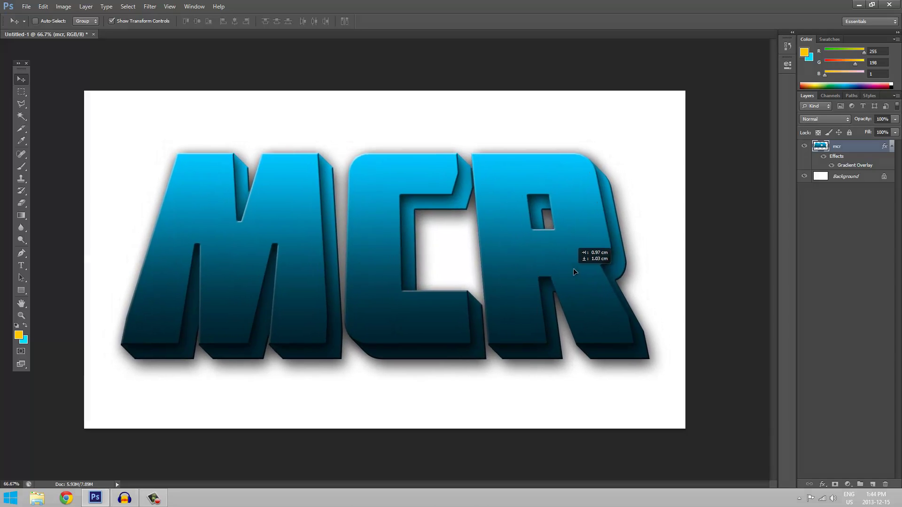